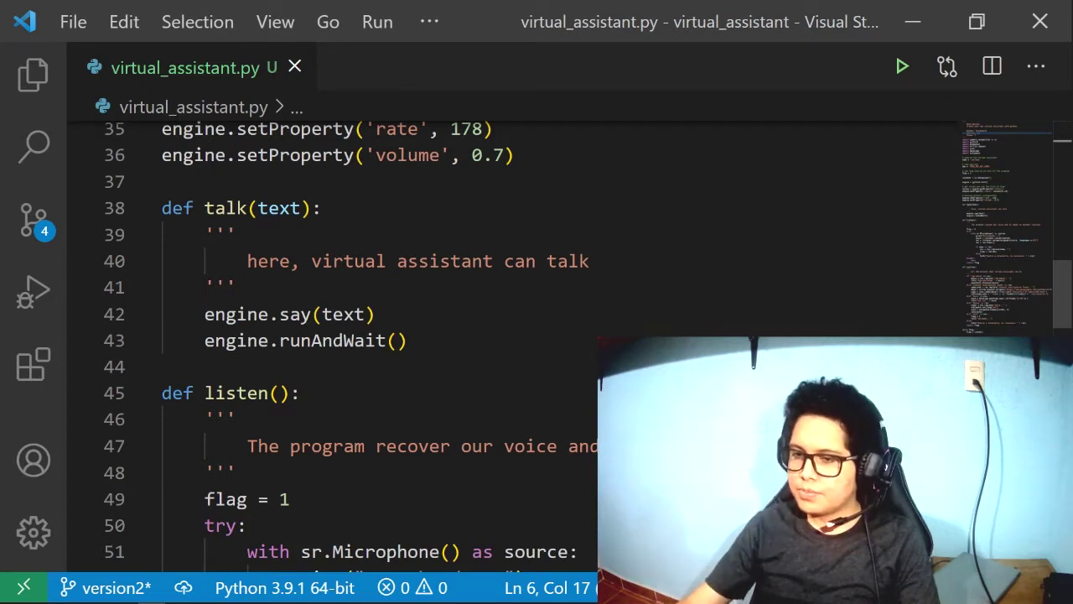
# - Delete all code from the "# editing default configuration" comment to the end of virtual_assistant.py and save the file
pyautogui.scroll(-3, 575, 375)
pyautogui.scroll(5, 576, 375)
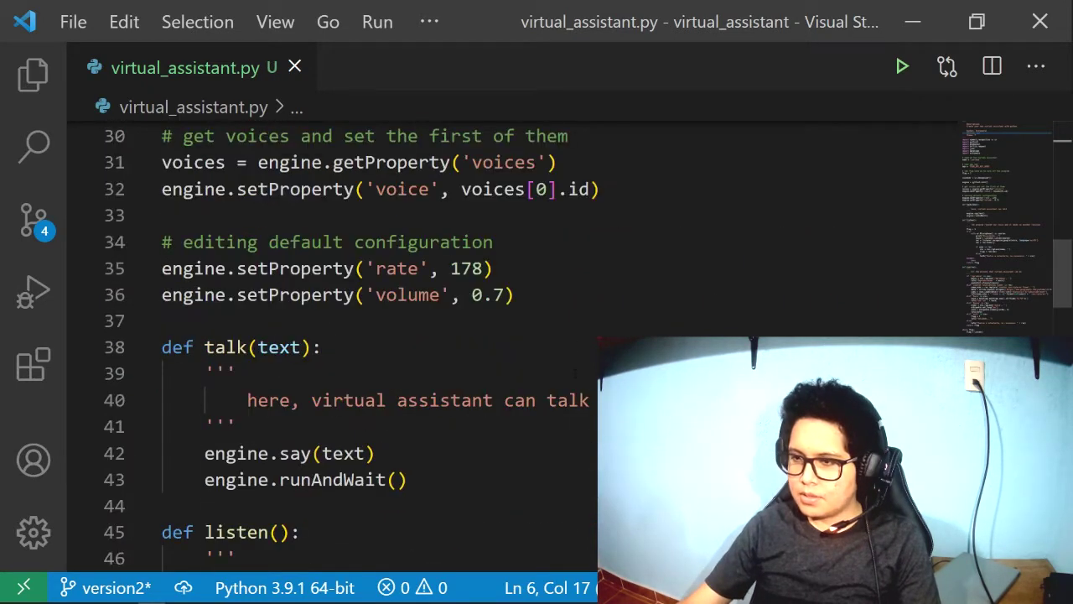
pyautogui.click(163, 243)
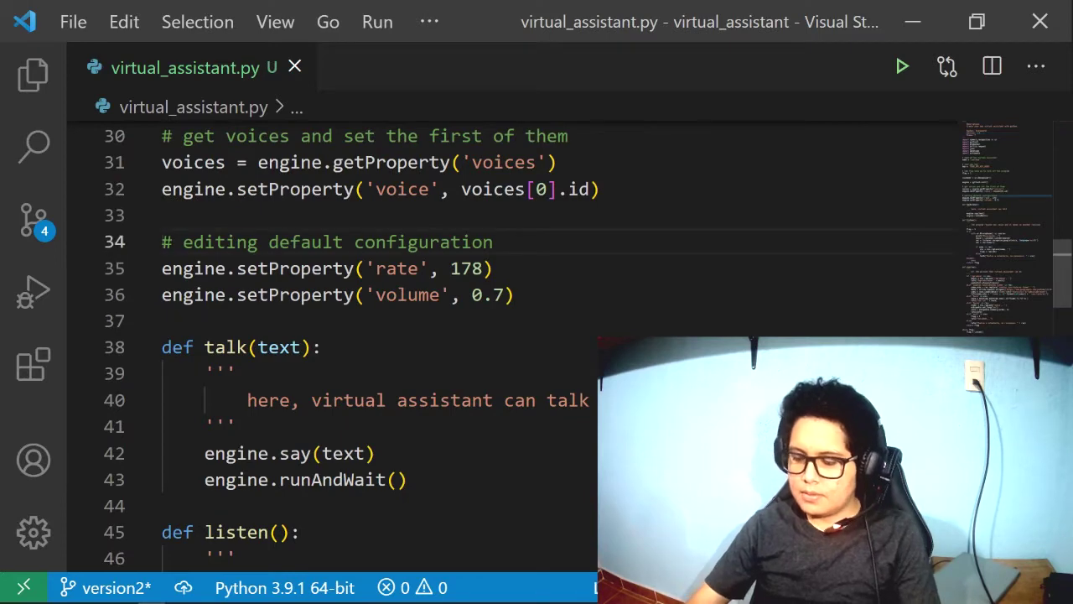
pyautogui.hotkey('ctrl', 'shift', 'End')
pyautogui.press('BackSpace')
pyautogui.scroll(4, 520, 335)
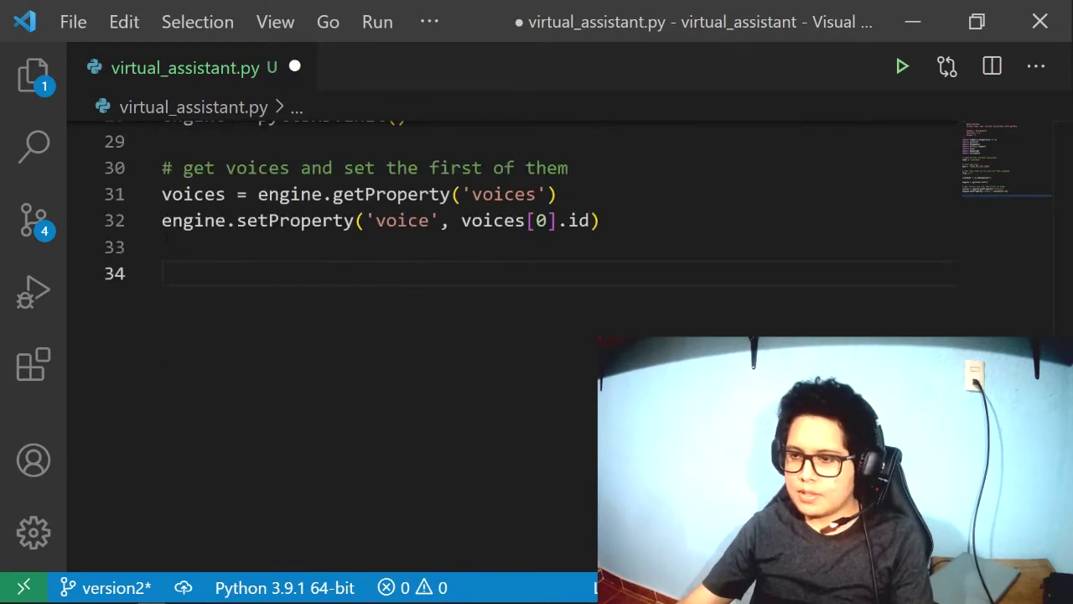
pyautogui.hotkey('ctrl', 's')
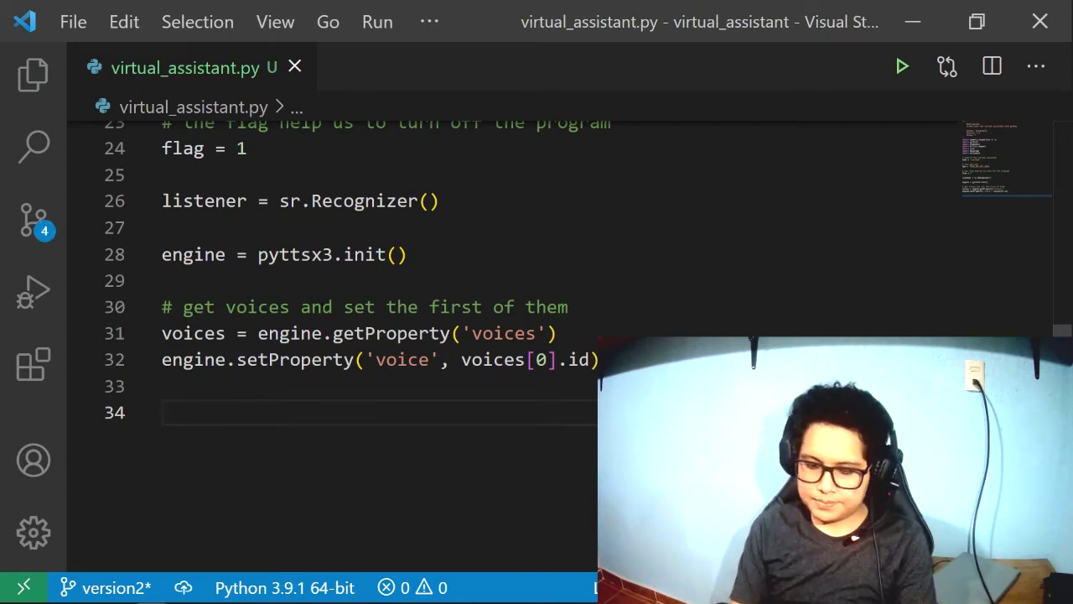
# - Add a "for voice in voices:" loop containing print(voices) below the voice setup, and save the file
pyautogui.write('for voic')
pyautogui.write('e ui')
pyautogui.press('BackSpace')
pyautogui.press('BackSpace')
pyautogui.write('in voices:')
pyautogui.press('Return')
pyautogui.write('print(')
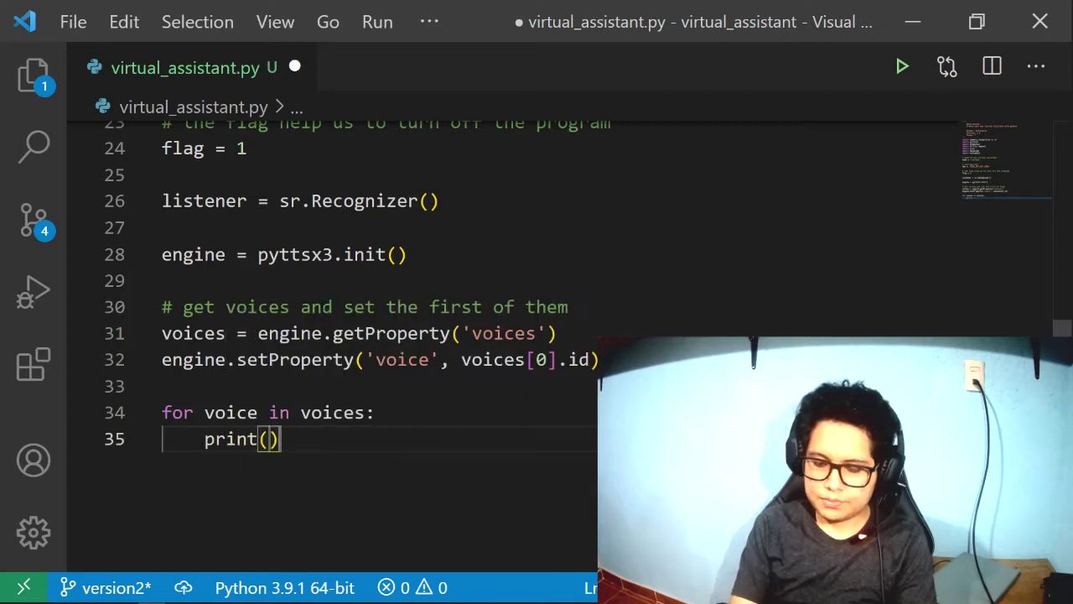
pyautogui.write('voices')
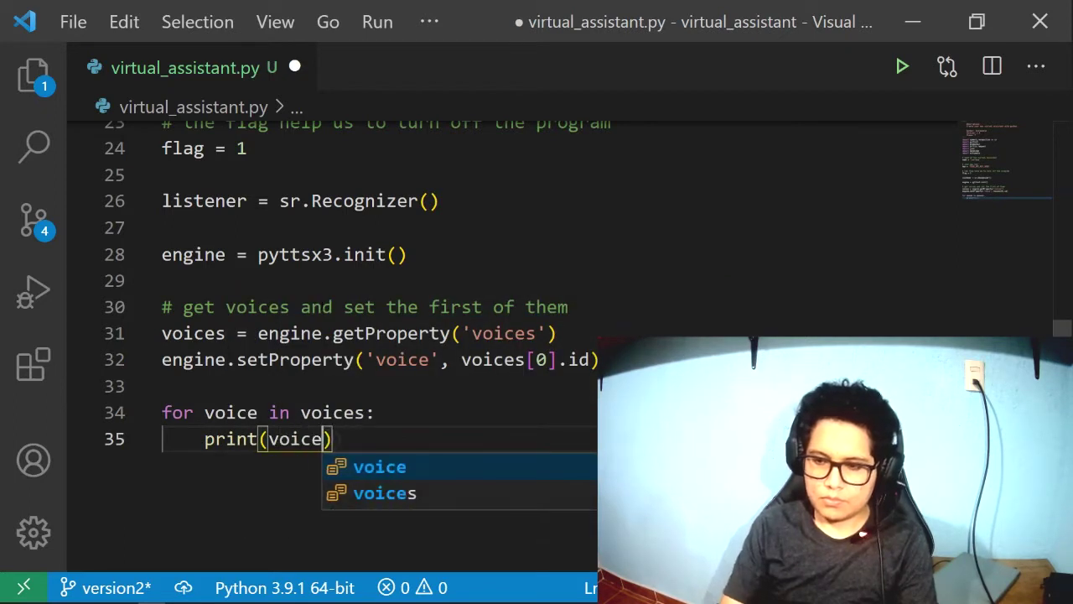
pyautogui.hotkey('ctrl', 's')
# - Run the script to check the loop's output, and close the terminal session
pyautogui.click(527, 307)
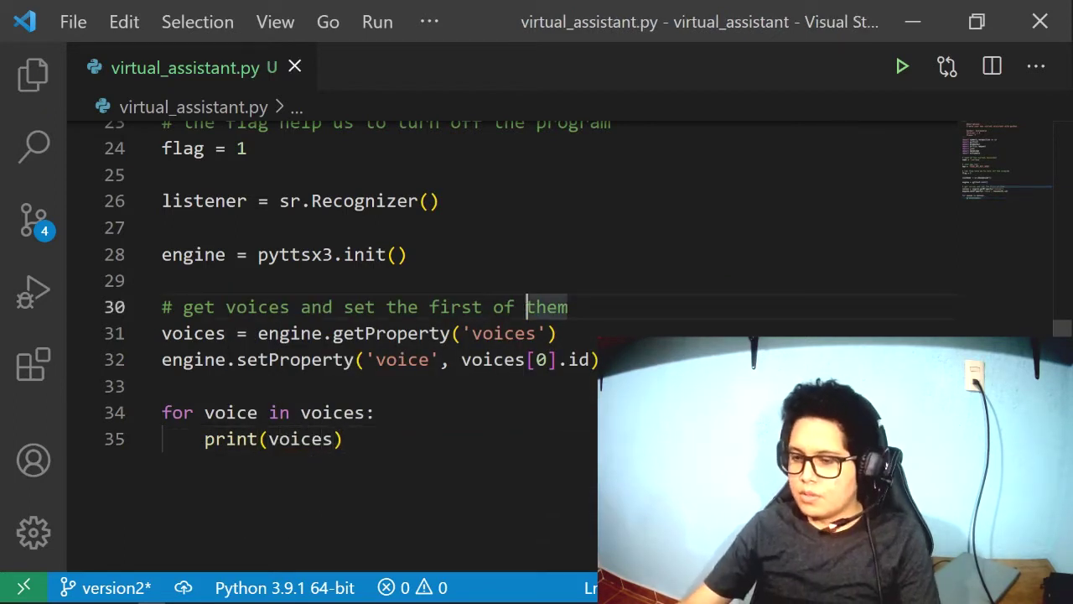
pyautogui.click(903, 66)
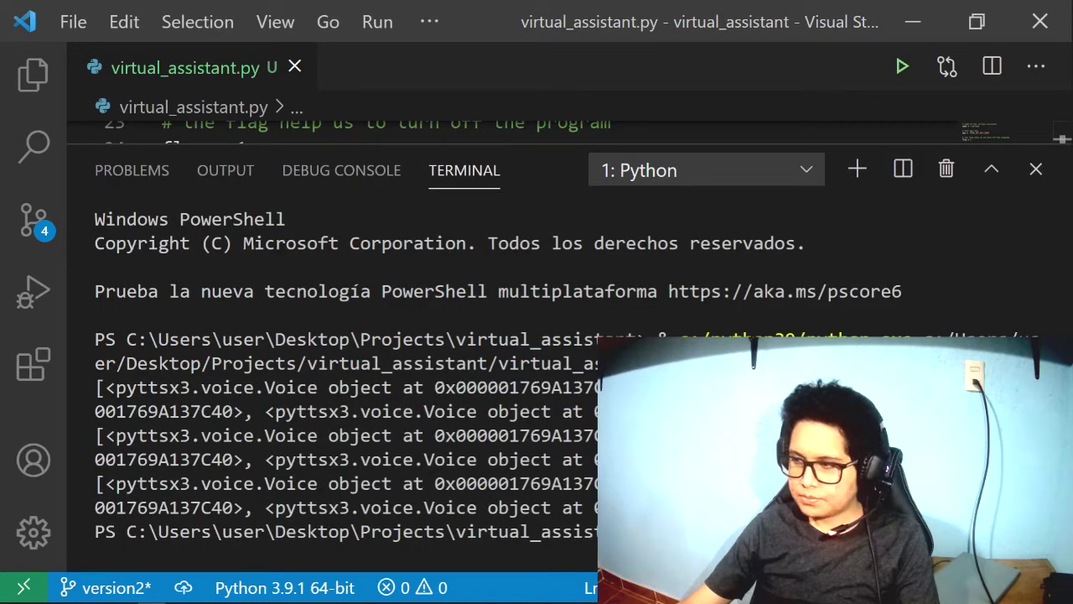
pyautogui.click(946, 170)
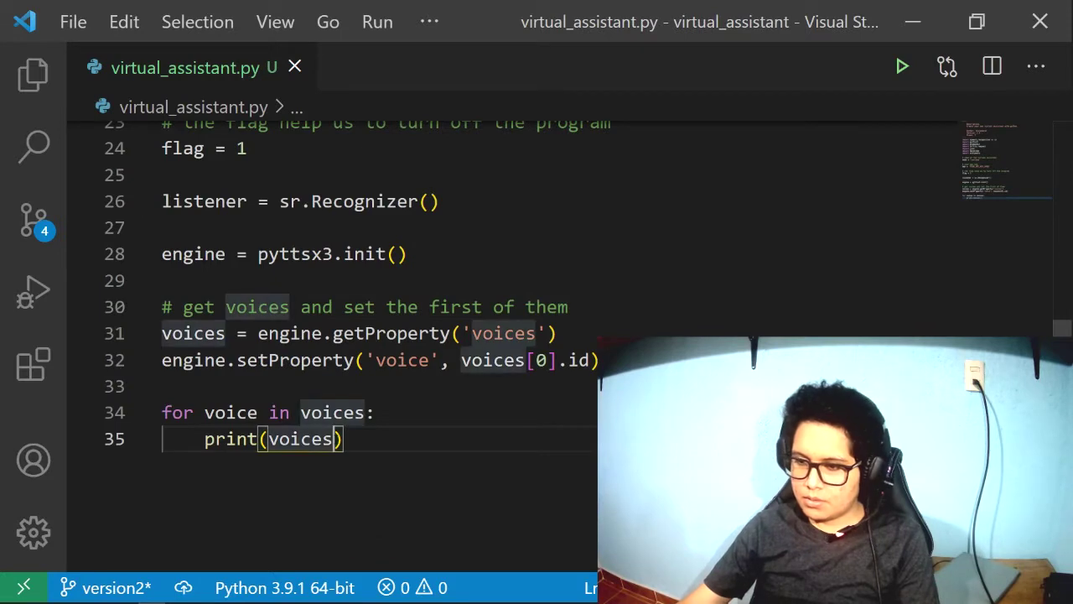
# - Change the loop's print argument to voice and run the script again
pyautogui.press('BackSpace')
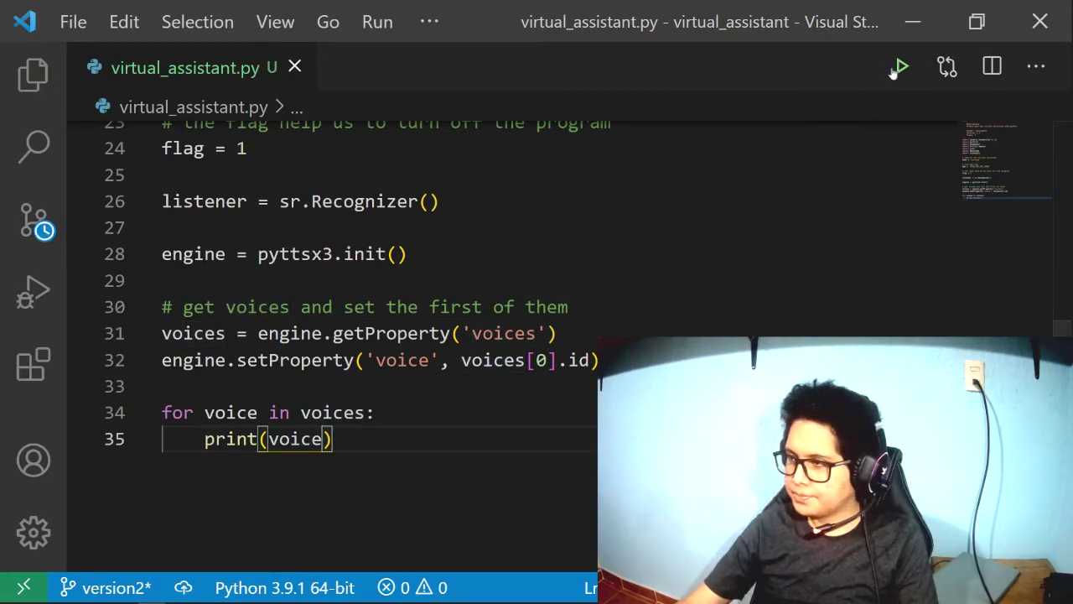
pyautogui.click(903, 66)
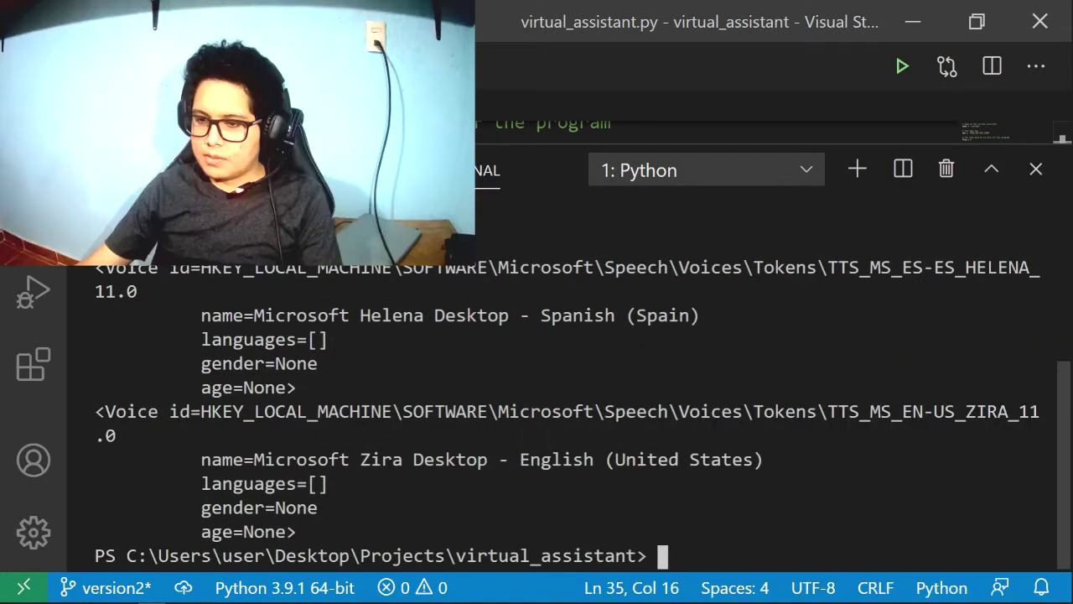
# - Examine the language and country in the name of each installed voice in the terminal output
pyautogui.scroll(2, 567, 402)
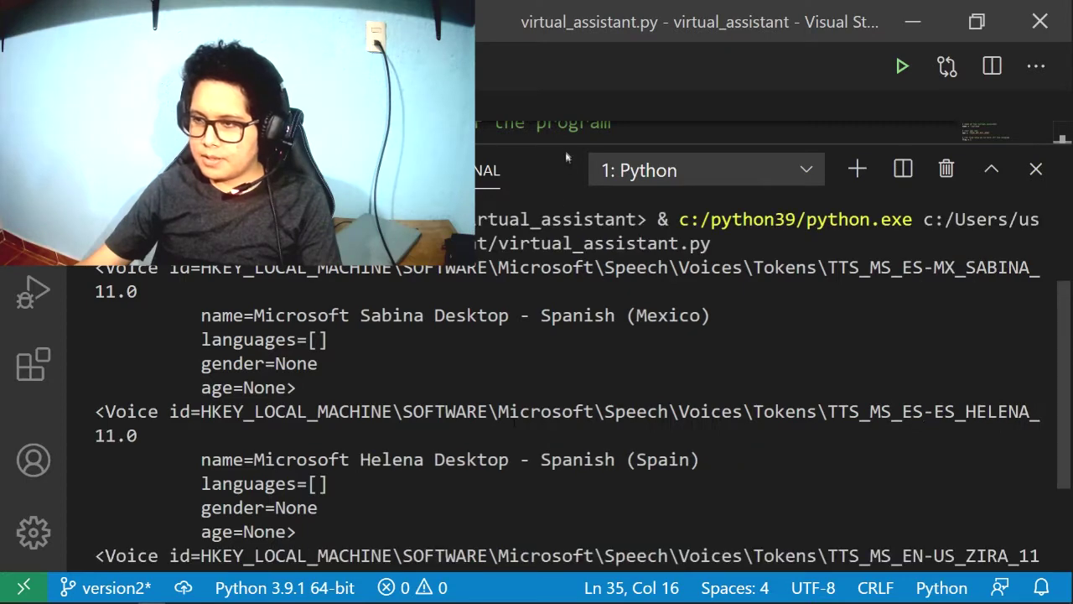
pyautogui.moveTo(564, 144); pyautogui.dragTo(564, 122)
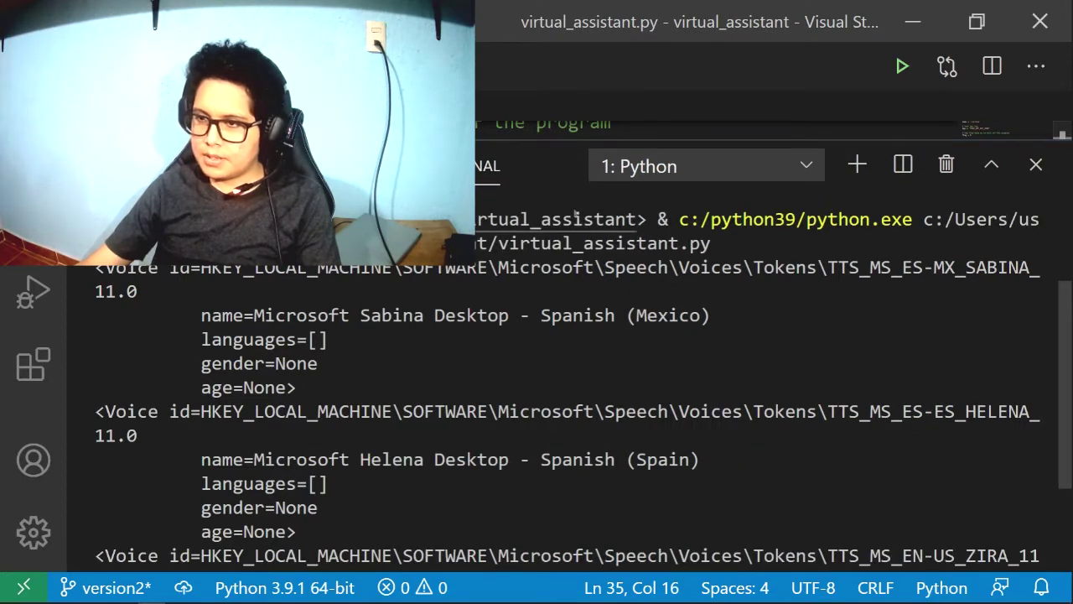
pyautogui.scroll(2, 585, 409)
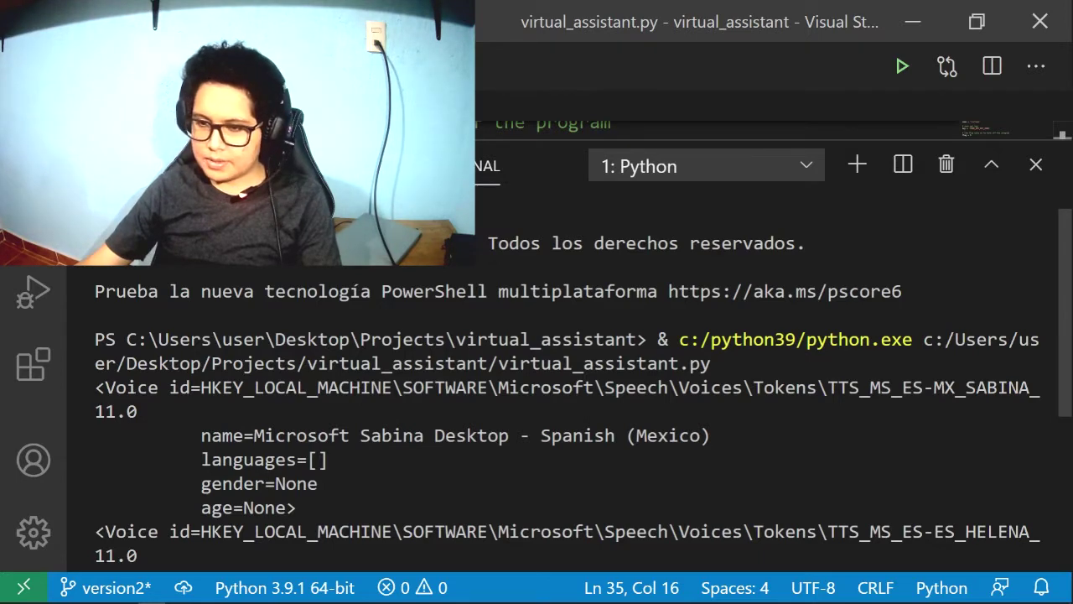
pyautogui.scroll(-2, 199, 453)
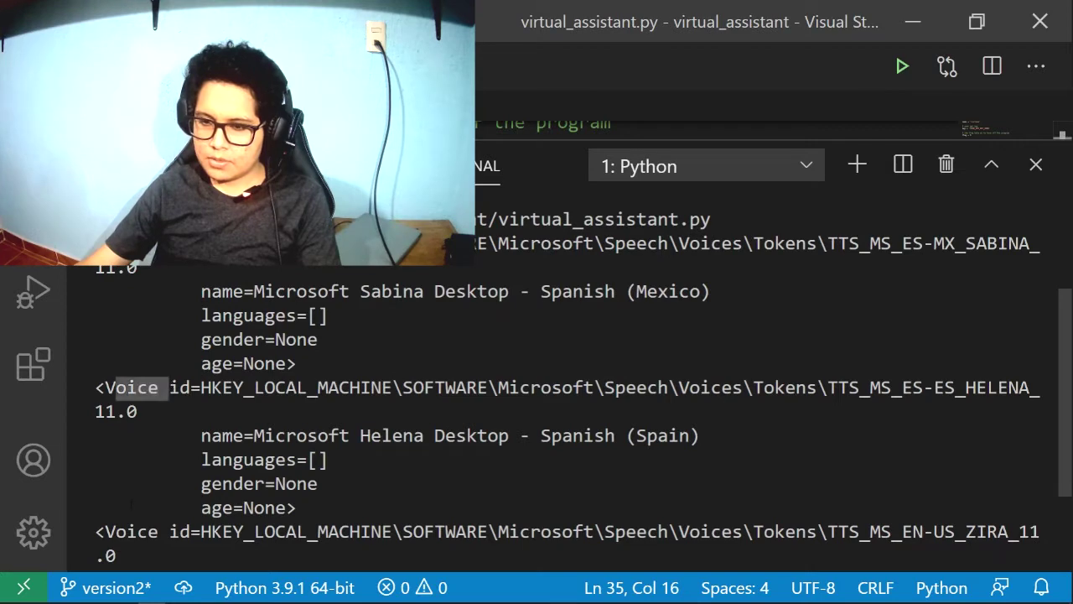
pyautogui.scroll(2, 159, 537)
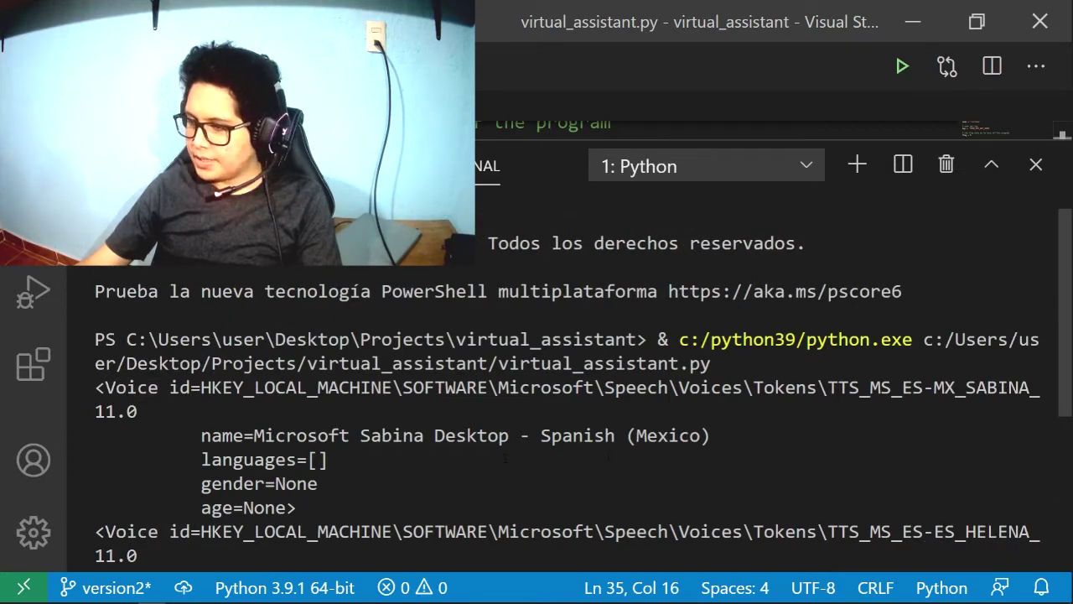
pyautogui.moveTo(542, 435); pyautogui.dragTo(710, 436)
pyautogui.scroll(-2, 710, 435)
pyautogui.moveTo(574, 436); pyautogui.dragTo(679, 435)
pyautogui.scroll(-2, 679, 435)
pyautogui.moveTo(541, 459); pyautogui.dragTo(593, 460)
pyautogui.moveTo(668, 460); pyautogui.dragTo(733, 460)
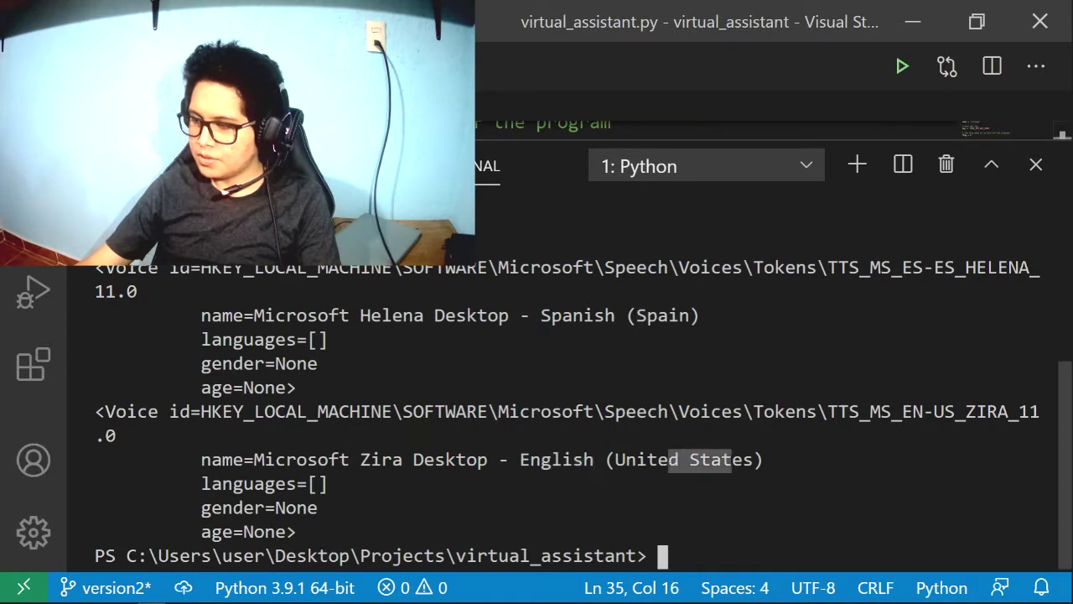
# - Examine the speech engine, language code and voice name in each listed voice id, and close the terminal session
pyautogui.scroll(2, 862, 479)
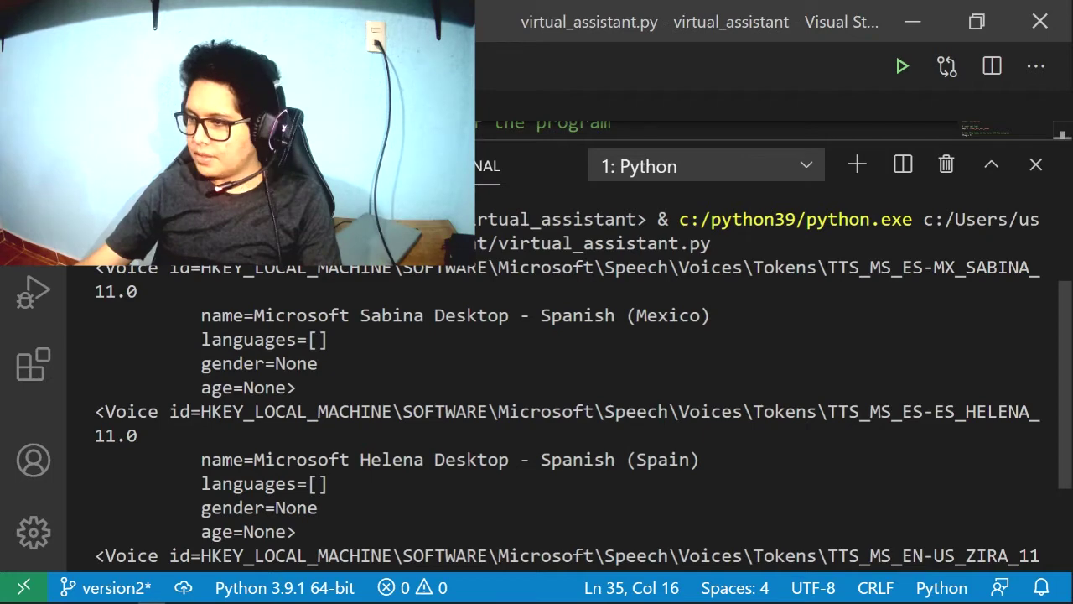
pyautogui.moveTo(829, 267); pyautogui.dragTo(860, 267)
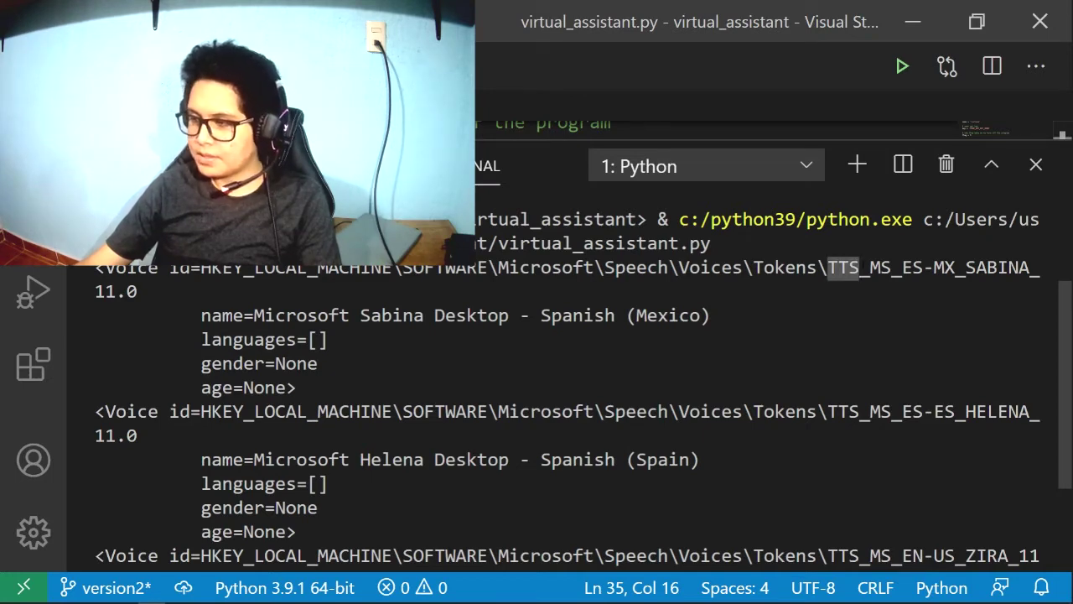
pyautogui.moveTo(871, 267); pyautogui.dragTo(923, 267)
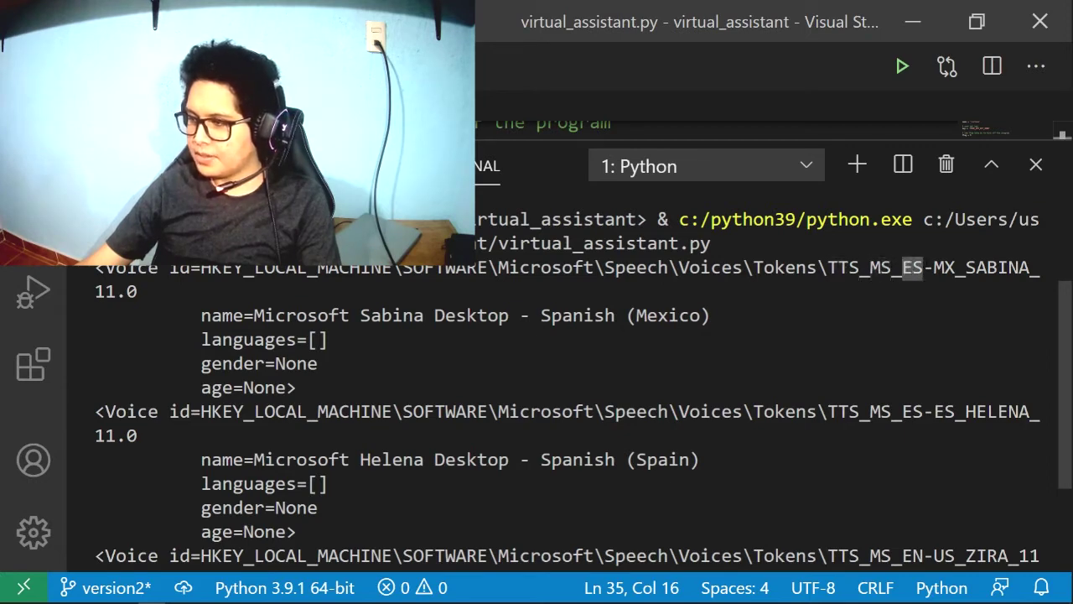
pyautogui.moveTo(935, 268); pyautogui.dragTo(1029, 267)
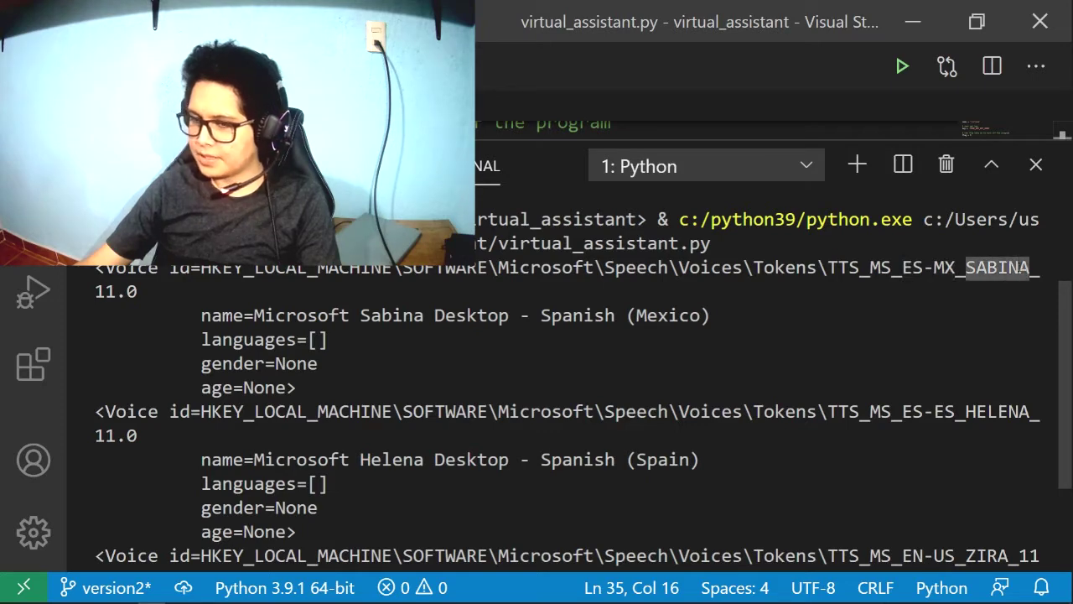
pyautogui.moveTo(361, 315); pyautogui.dragTo(415, 315)
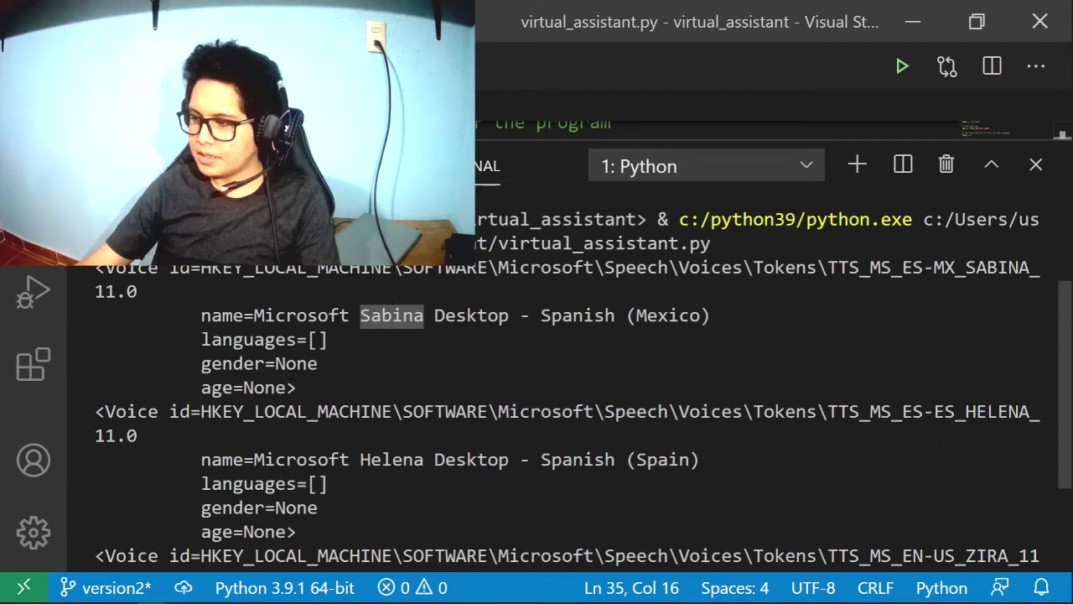
pyautogui.moveTo(829, 412); pyautogui.dragTo(998, 412)
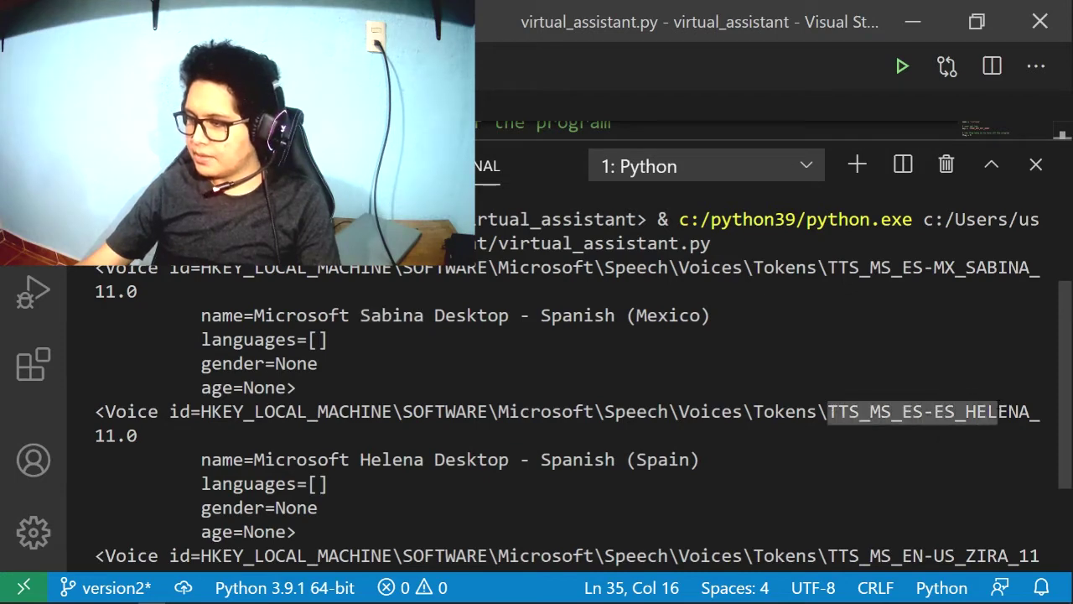
pyautogui.moveTo(902, 412); pyautogui.dragTo(1018, 412)
pyautogui.scroll(-2, 562, 411)
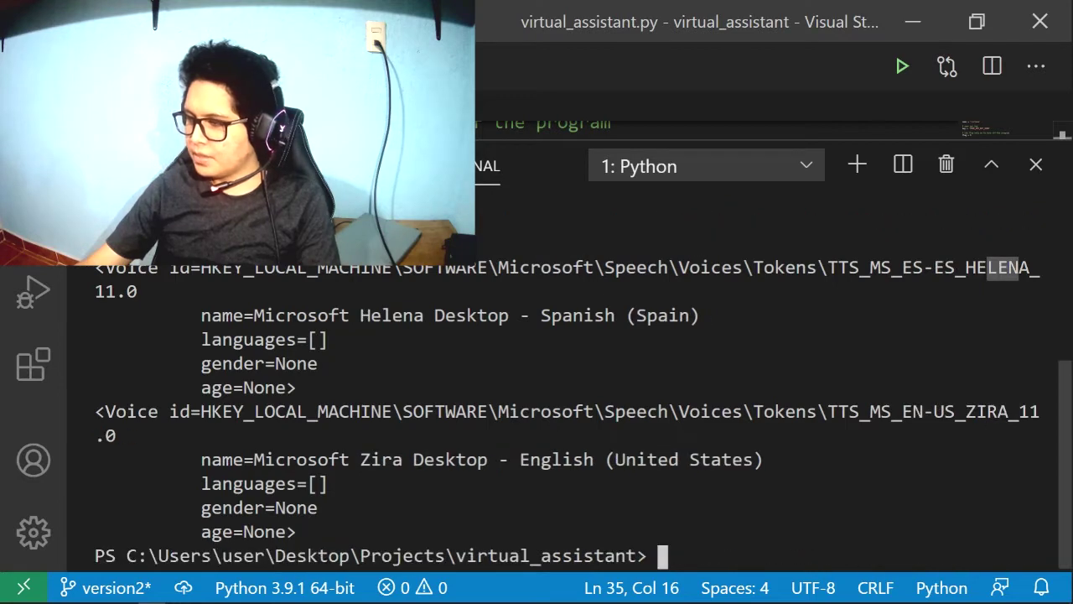
pyautogui.moveTo(902, 412); pyautogui.dragTo(1009, 412)
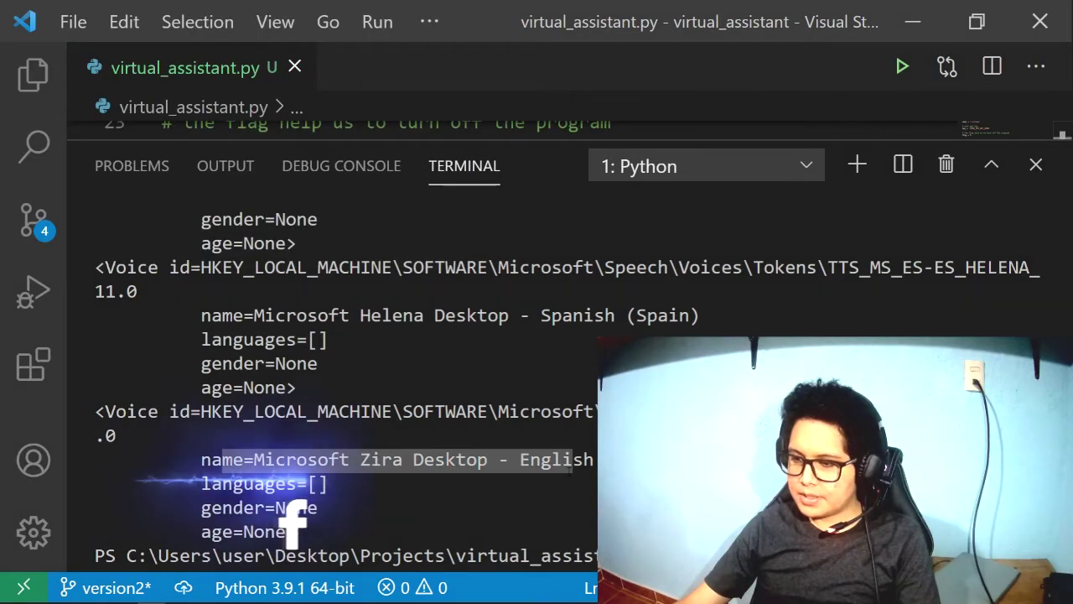
pyautogui.scroll(2, 562, 378)
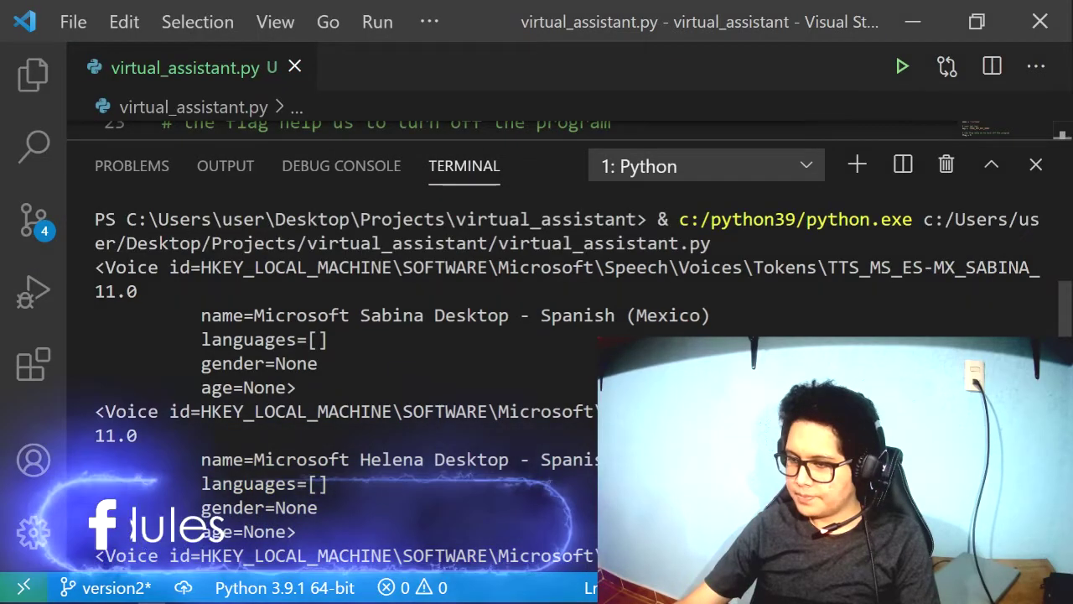
pyautogui.click(947, 165)
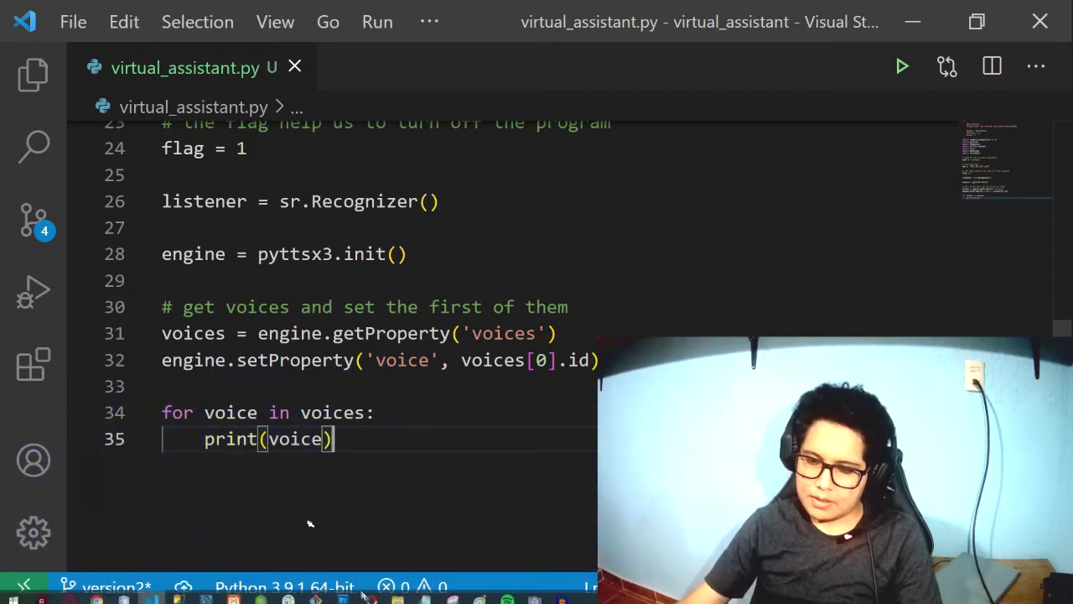
# - Switch to Windows Settings and open the Idioma page of Hora e idioma
pyautogui.click(14, 593)
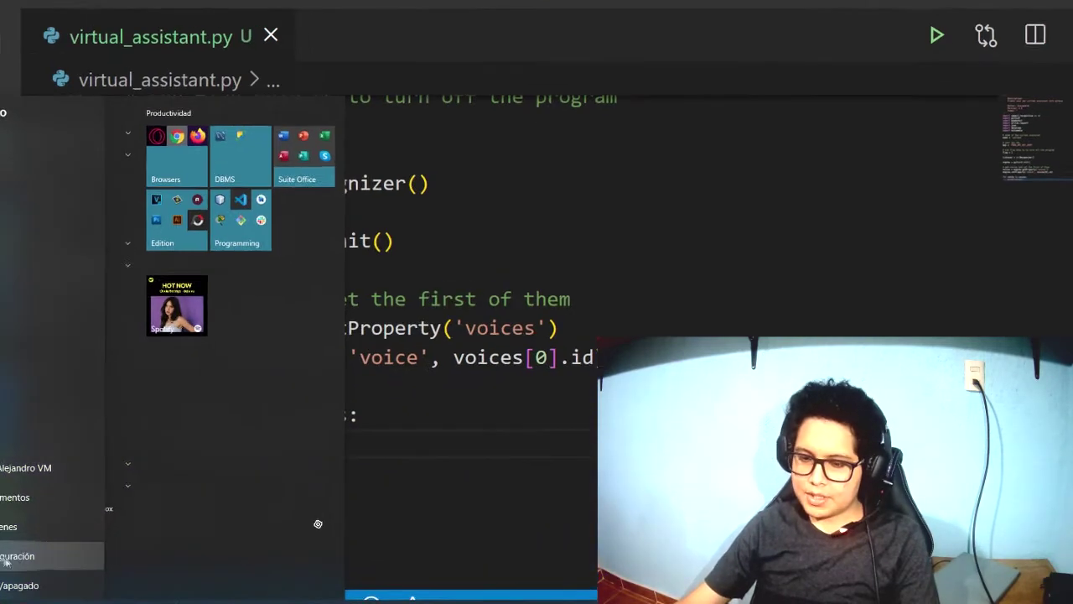
pyautogui.click(8, 555)
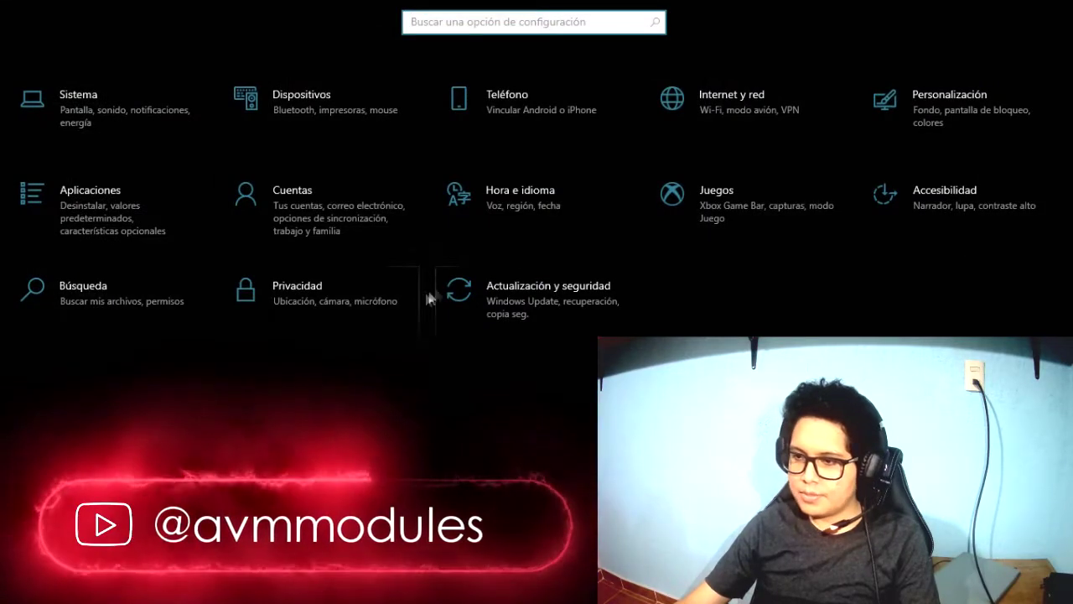
pyautogui.click(522, 205)
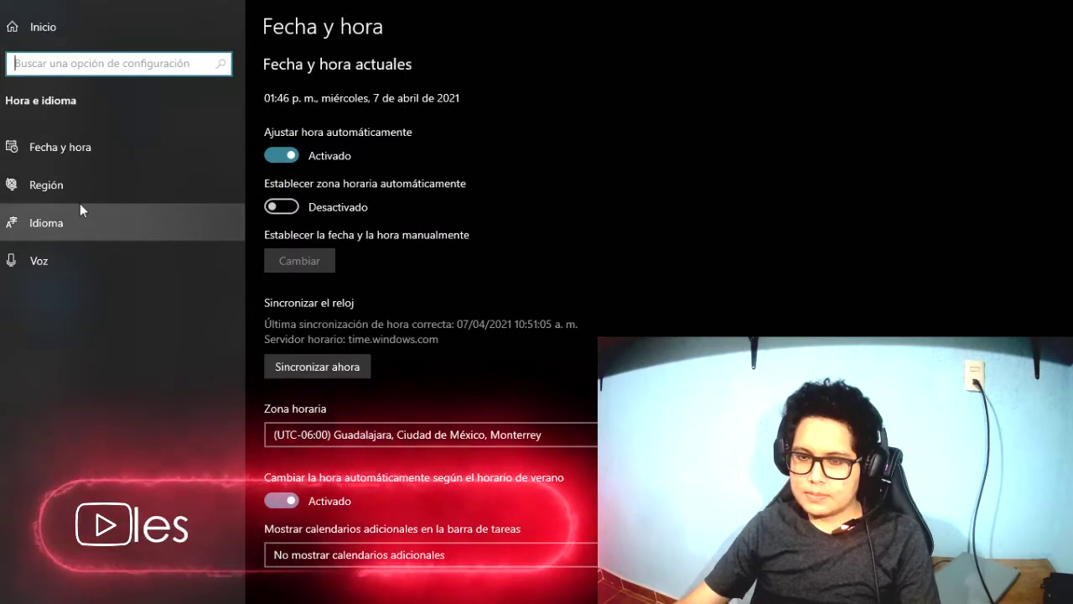
pyautogui.click(55, 220)
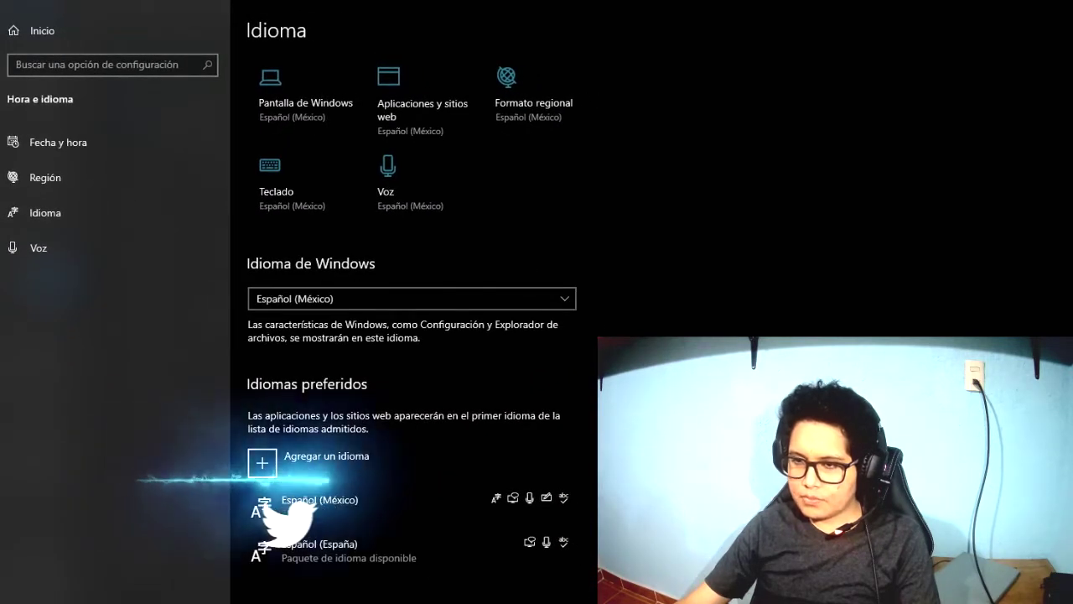
# - Add Deutsch (Deutschland) to the preferred languages and install its language pack, text-to-speech, speech recognition and handwriting features
pyautogui.click(308, 454)
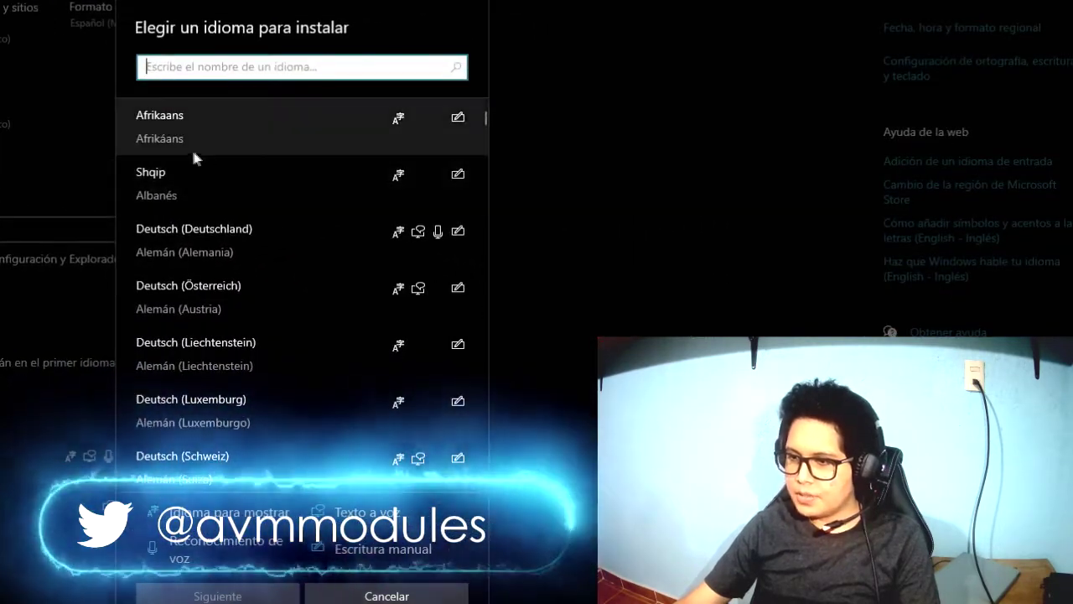
pyautogui.scroll(-5, 269, 393)
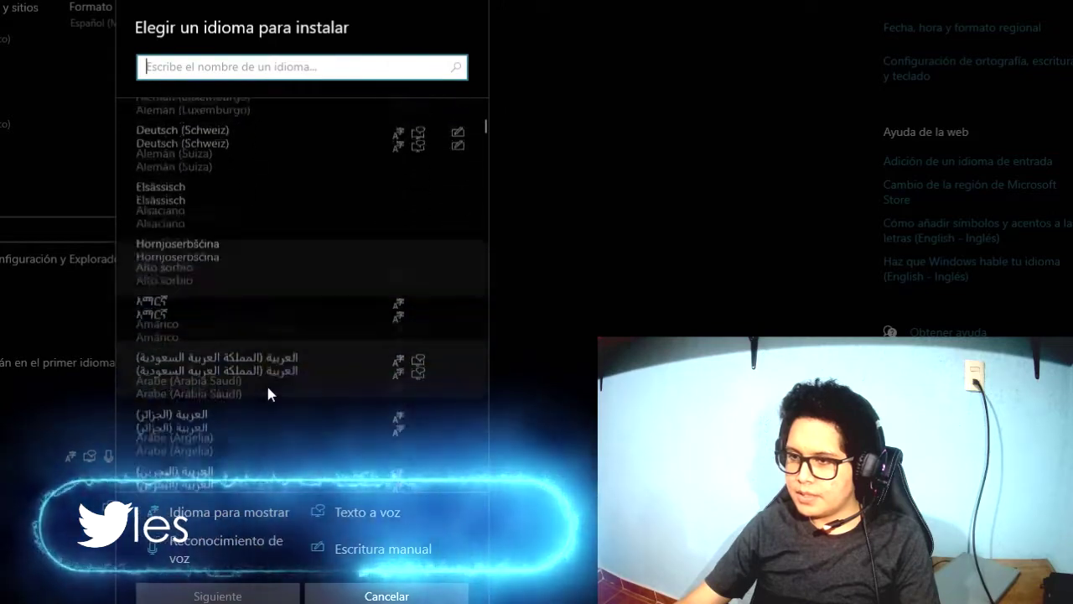
pyautogui.scroll(-10, 268, 392)
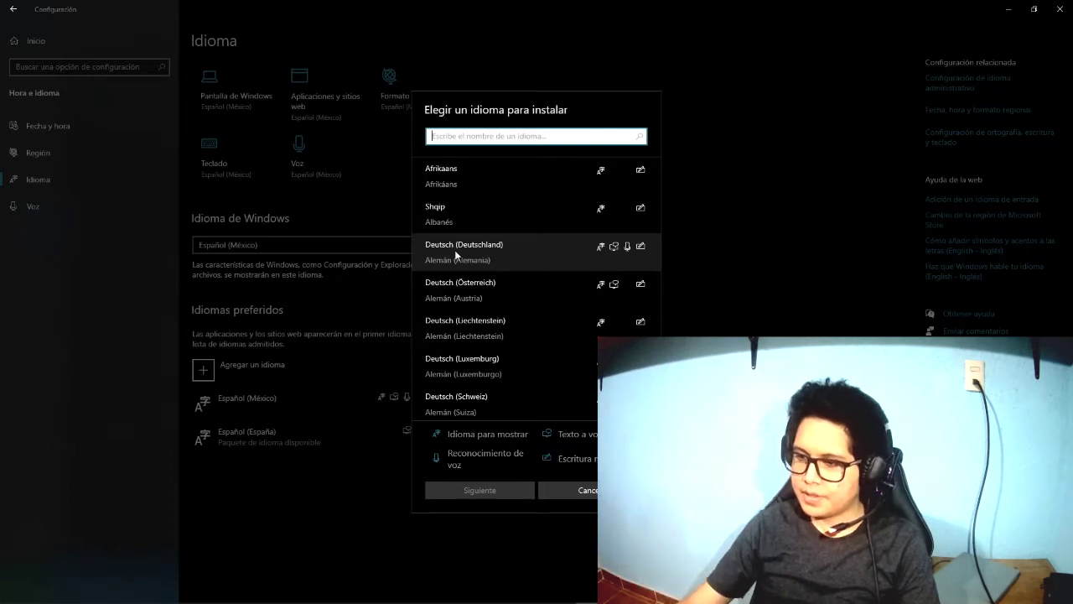
pyautogui.click(455, 254)
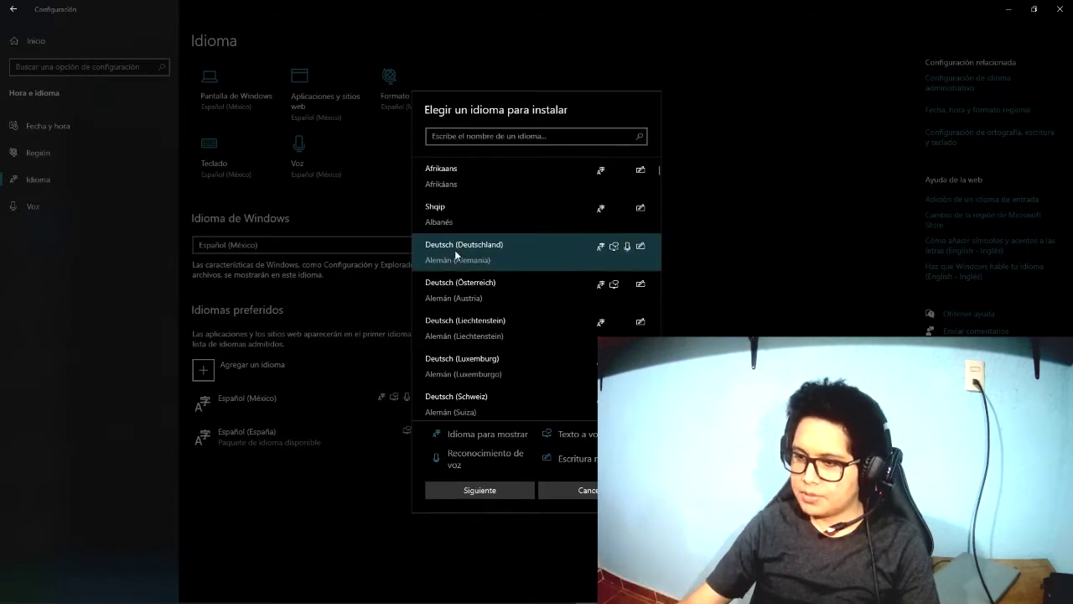
pyautogui.click(513, 490)
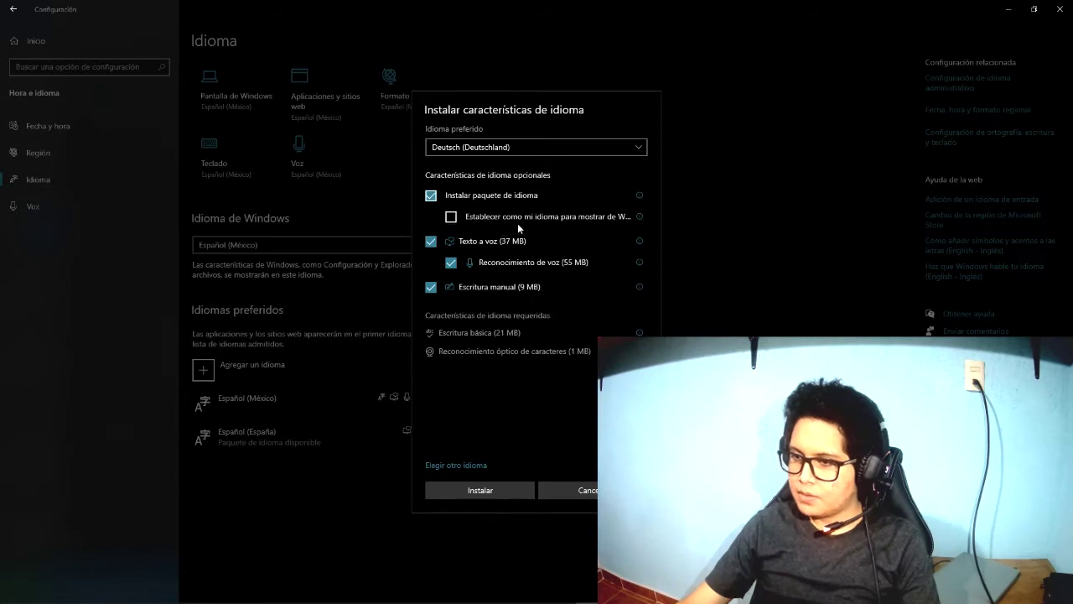
pyautogui.click(519, 488)
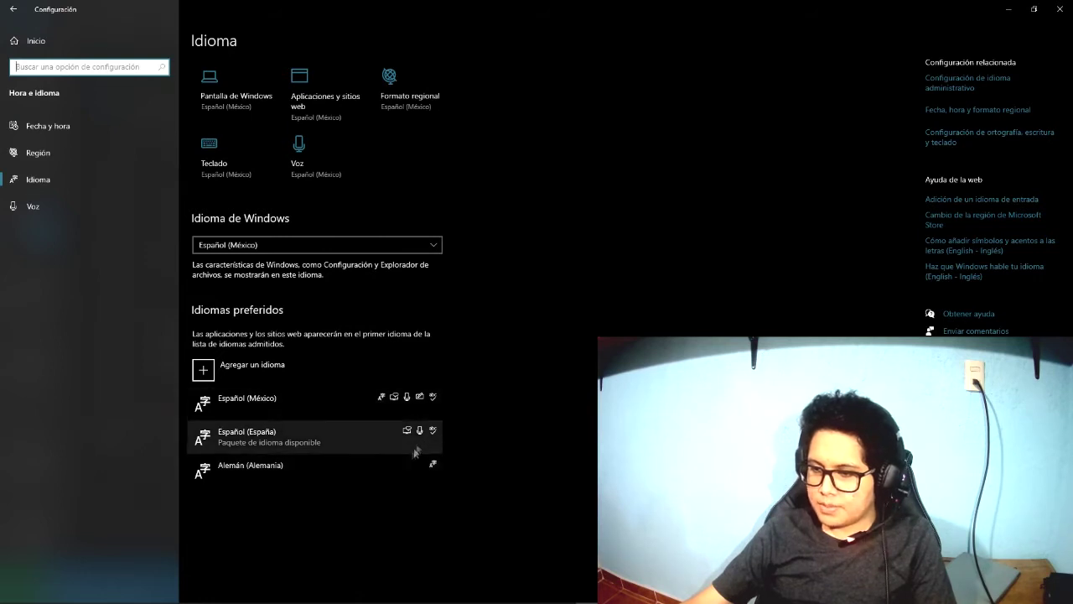
# - Check the installed features in the language options of Alemán (Alemania), and return to the Idioma page
pyautogui.click(324, 472)
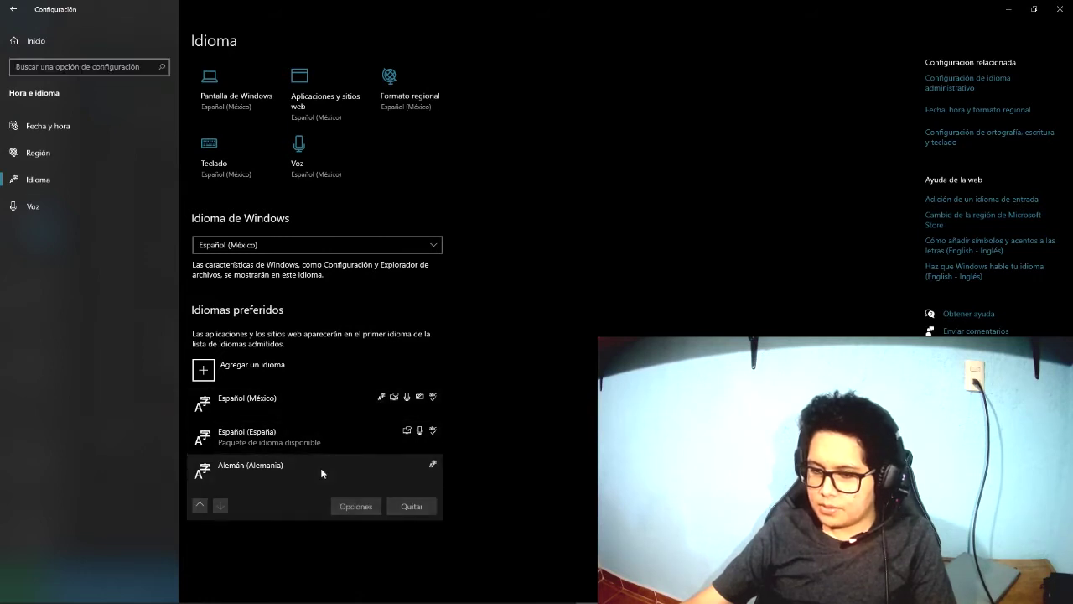
pyautogui.click(372, 507)
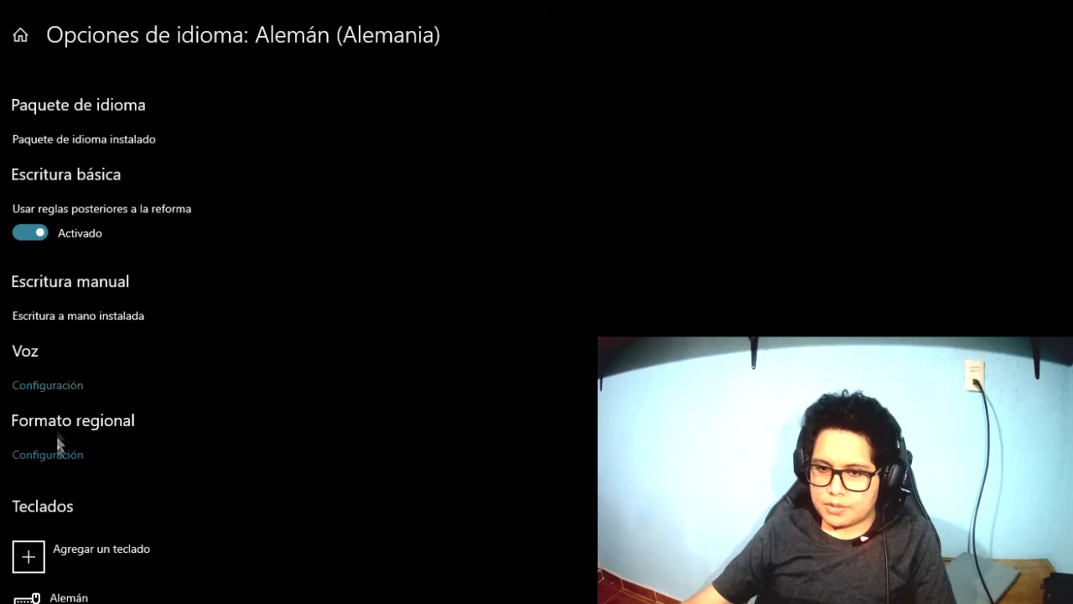
pyautogui.click(12, 10)
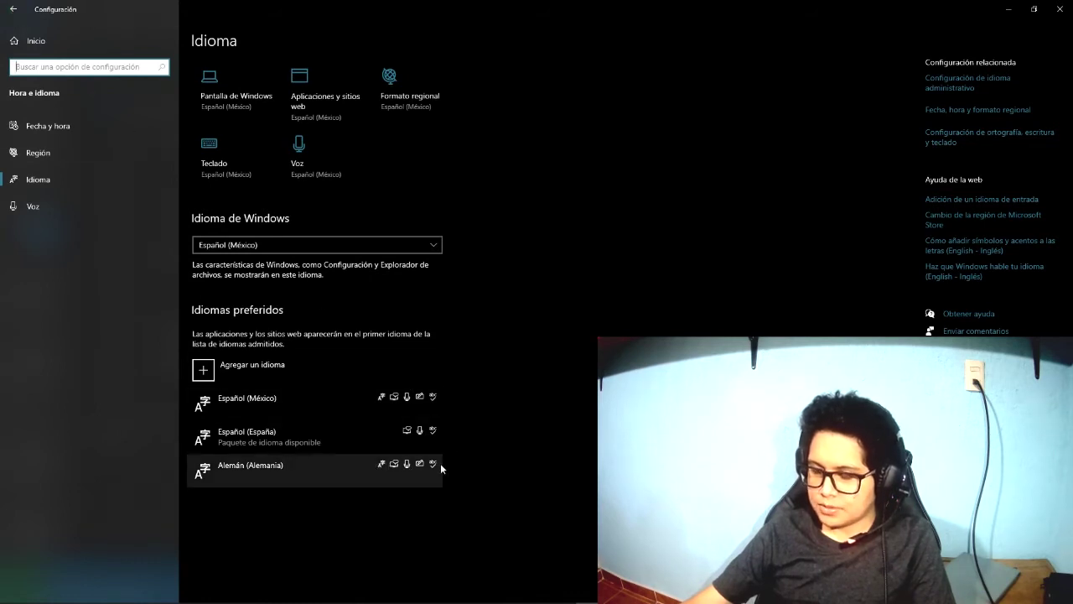
# - Switch to Visual Studio Code and run virtual_assistant.py to list the installed voices
pyautogui.moveTo(362, 591)
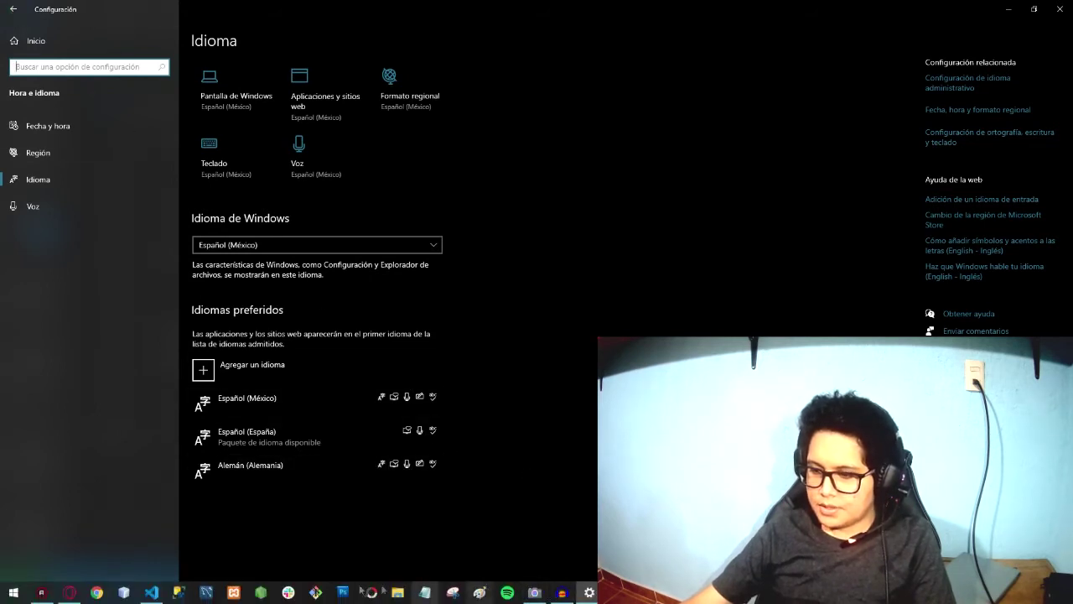
pyautogui.moveTo(153, 594)
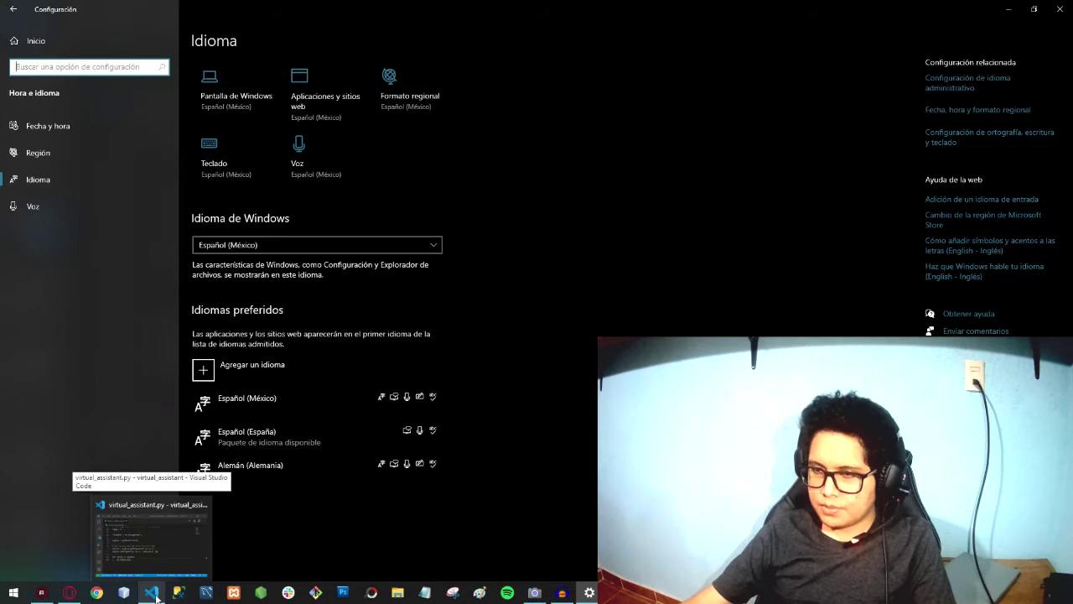
pyautogui.click(156, 596)
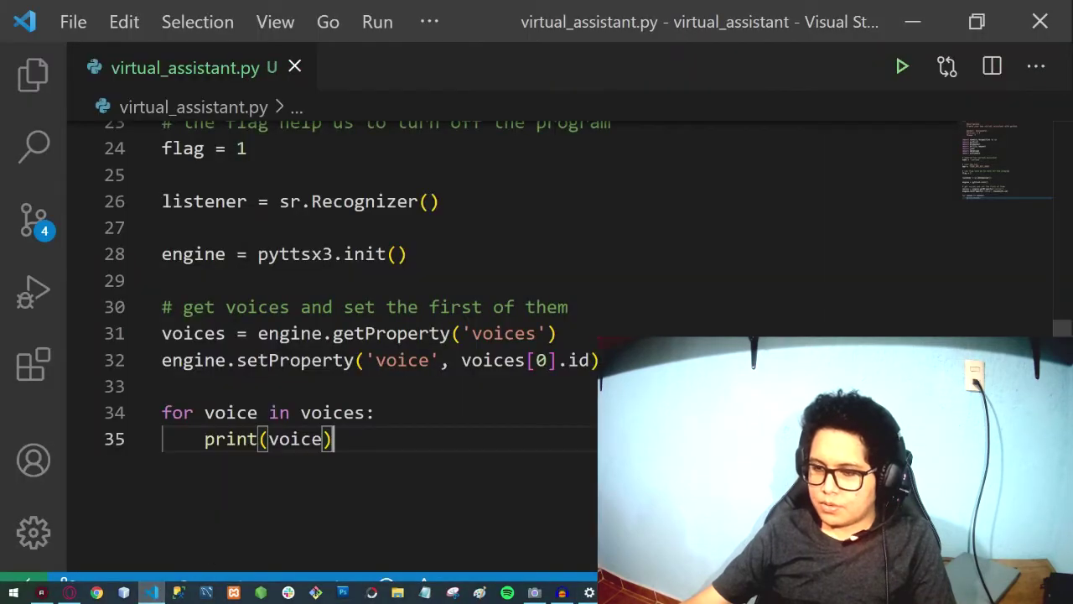
pyautogui.click(903, 68)
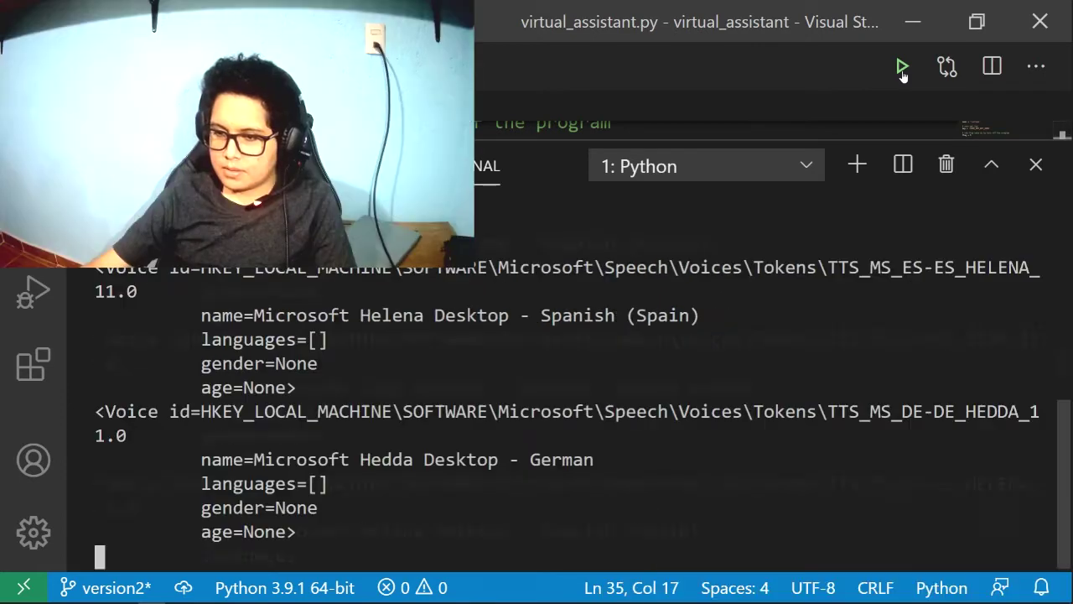
pyautogui.click(903, 69)
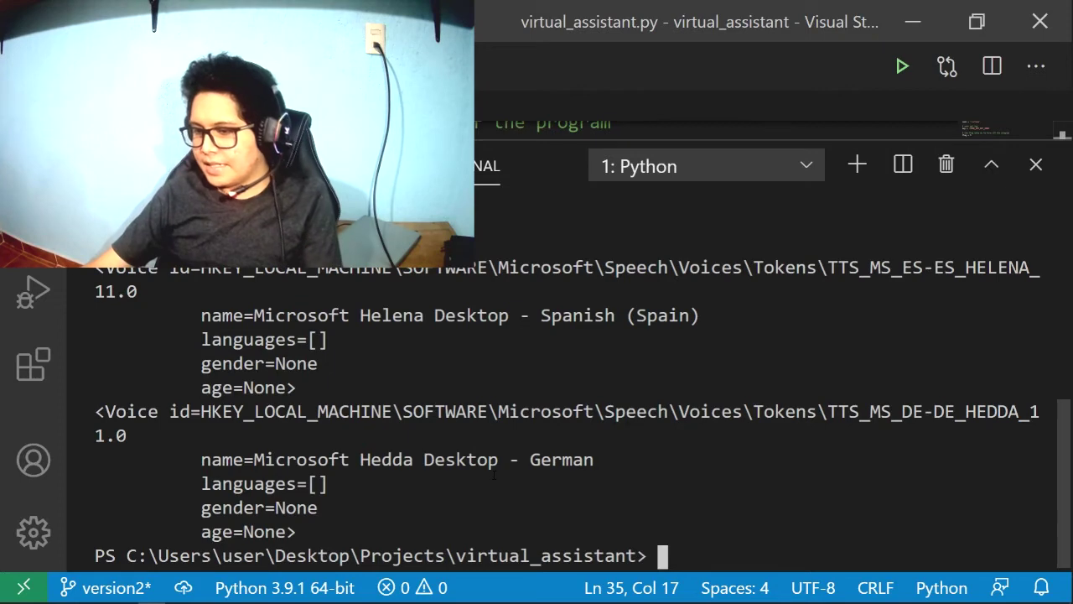
# - Examine the language, voice name and language code of the German voice in the terminal output
pyautogui.moveTo(594, 459); pyautogui.dragTo(445, 460)
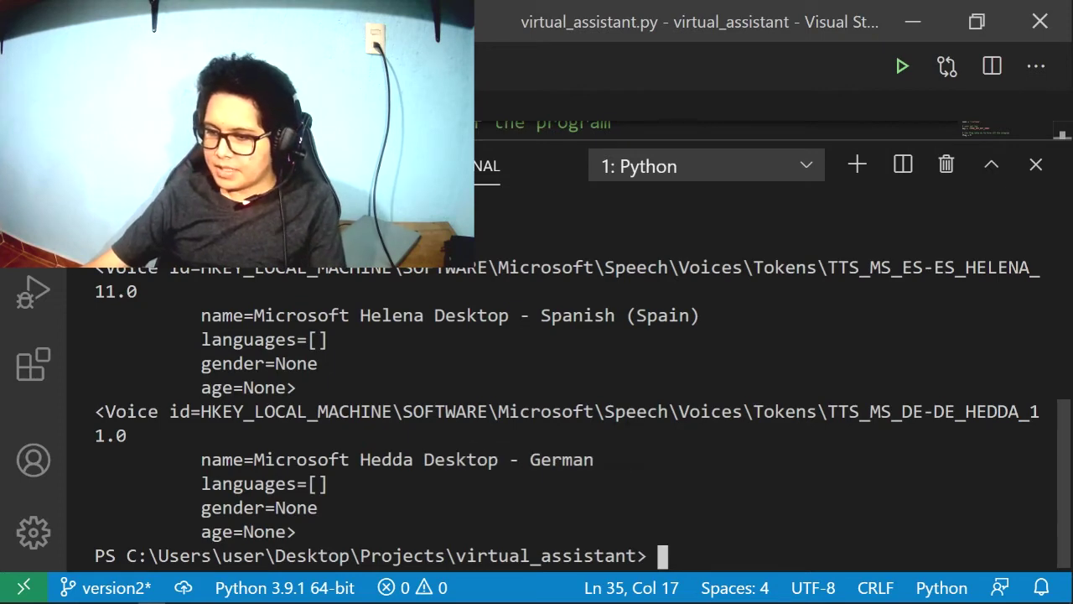
pyautogui.doubleClick(398, 459)
pyautogui.moveTo(828, 412); pyautogui.dragTo(905, 411)
pyautogui.click(911, 412)
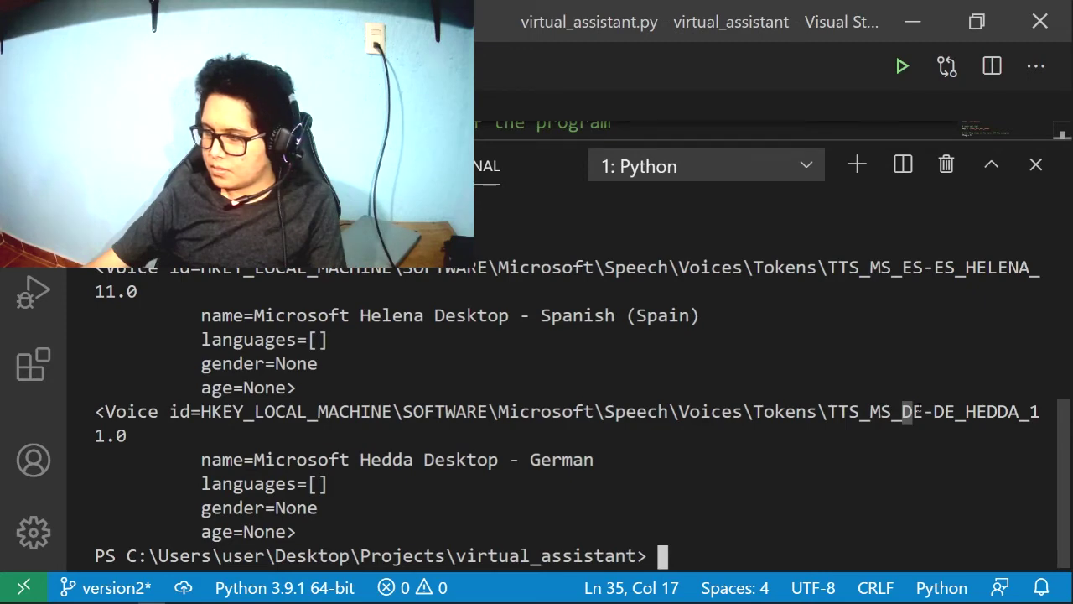
# - Switch to Windows Settings, view the list of languages available to install, and close it without choosing one
pyautogui.click(589, 593)
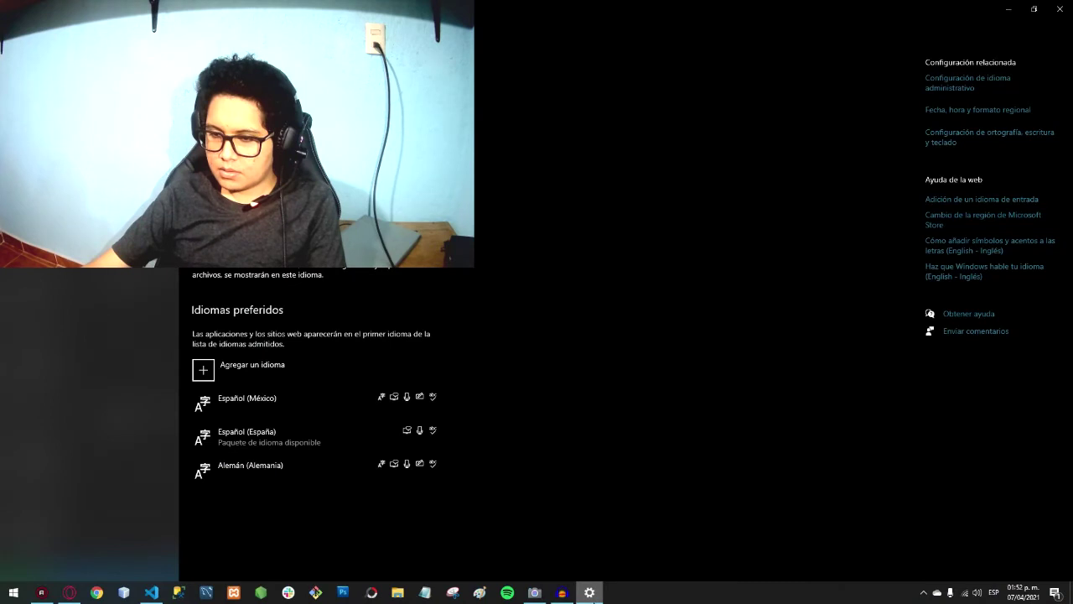
pyautogui.click(256, 372)
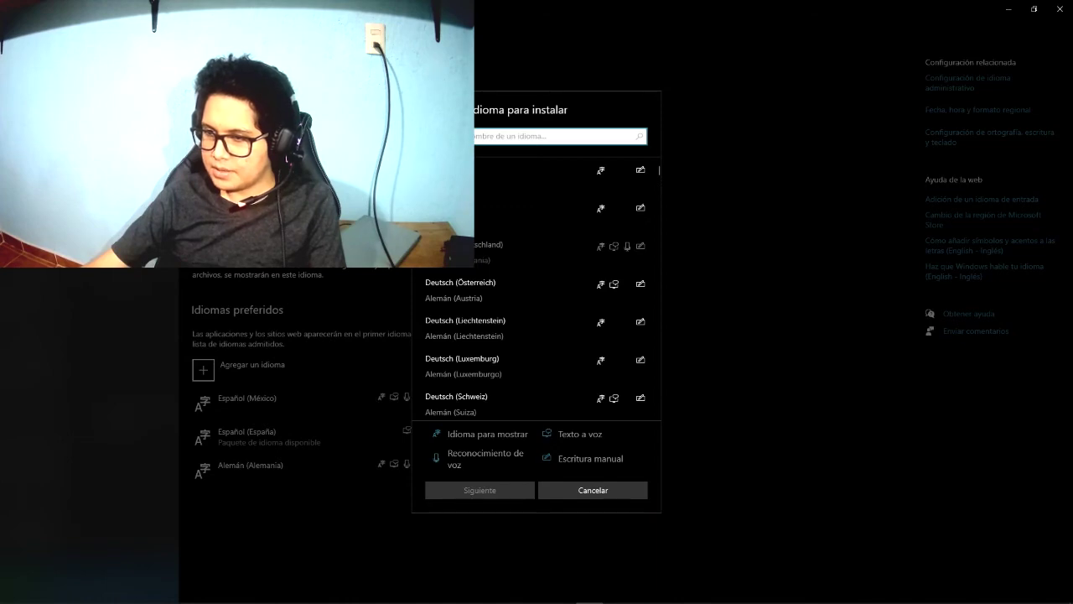
pyautogui.click(593, 489)
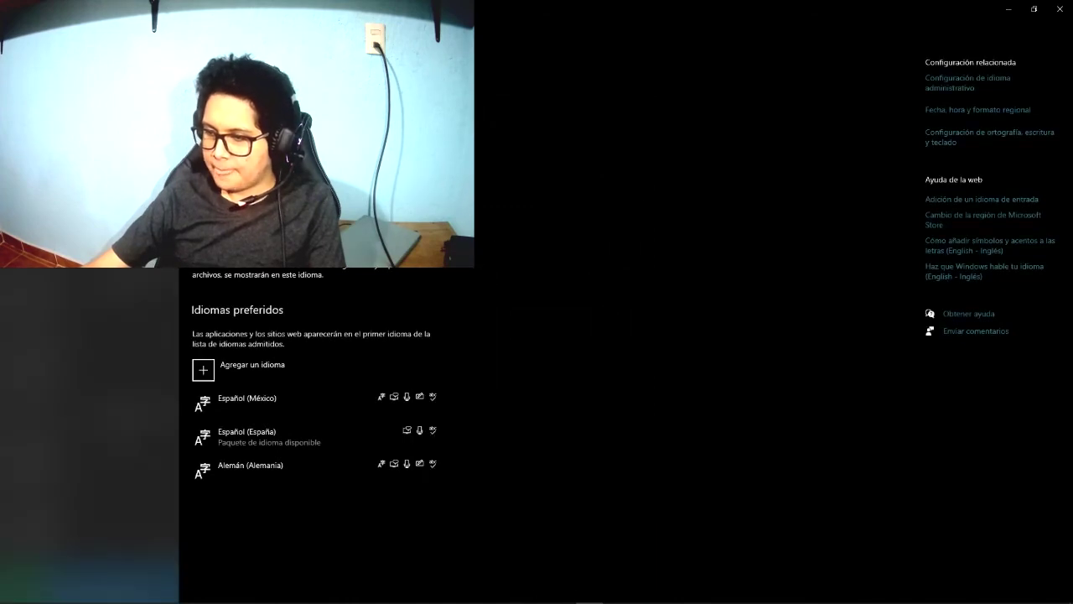
# - Switch to Visual Studio Code, examine the order and language of all the listed voices, and close the terminal session
pyautogui.click(151, 592)
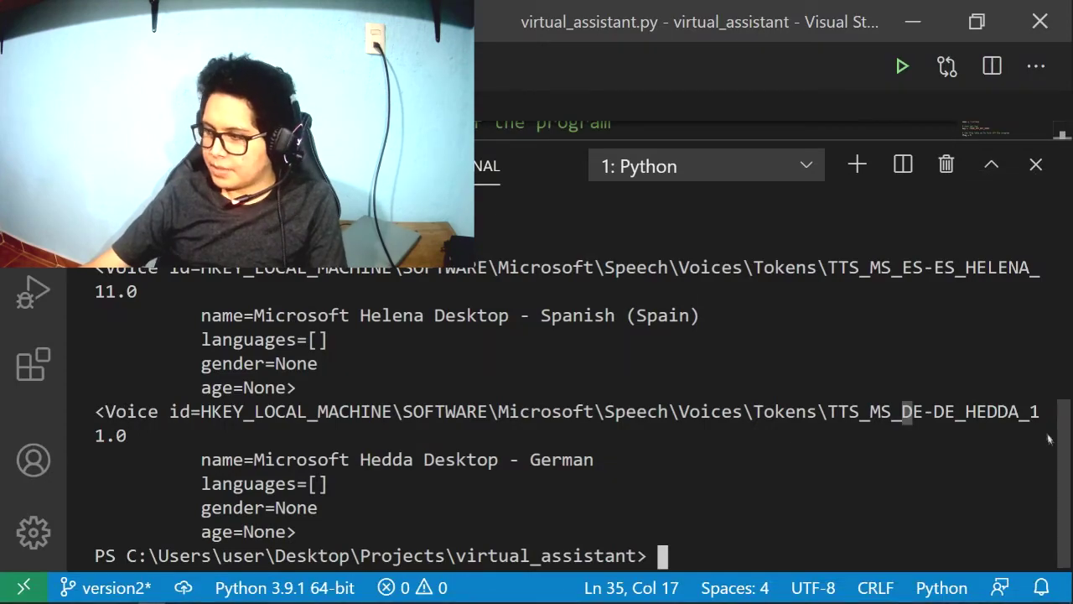
pyautogui.scroll(4, 1071, 334)
pyautogui.scroll(1, 1071, 334)
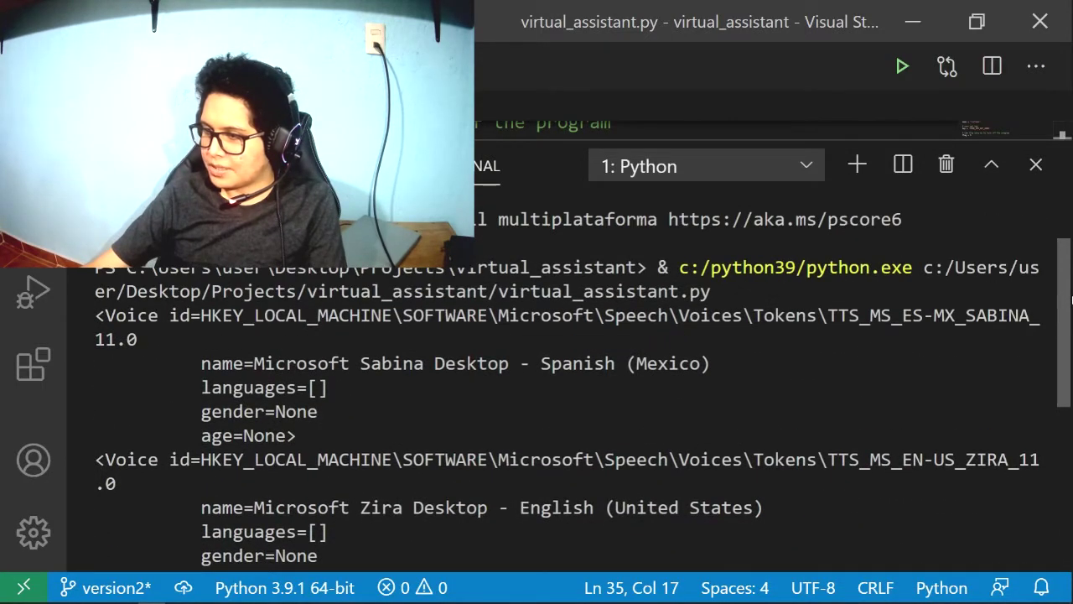
pyautogui.moveTo(616, 364); pyautogui.dragTo(679, 363)
pyautogui.moveTo(658, 507); pyautogui.dragTo(722, 484)
pyautogui.moveTo(1065, 285); pyautogui.dragTo(1066, 423)
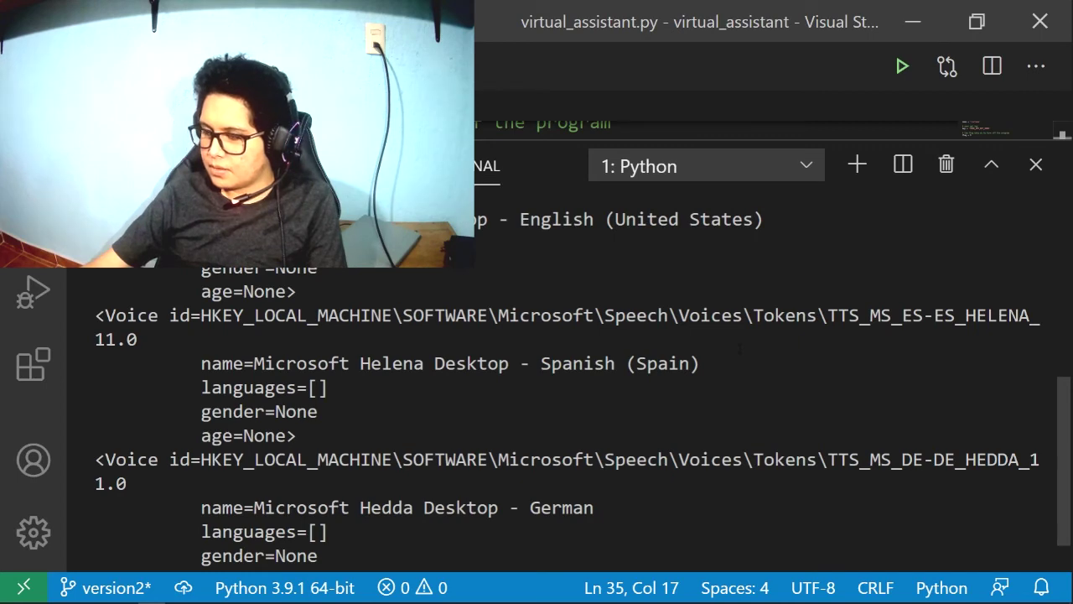
pyautogui.moveTo(572, 363); pyautogui.dragTo(648, 363)
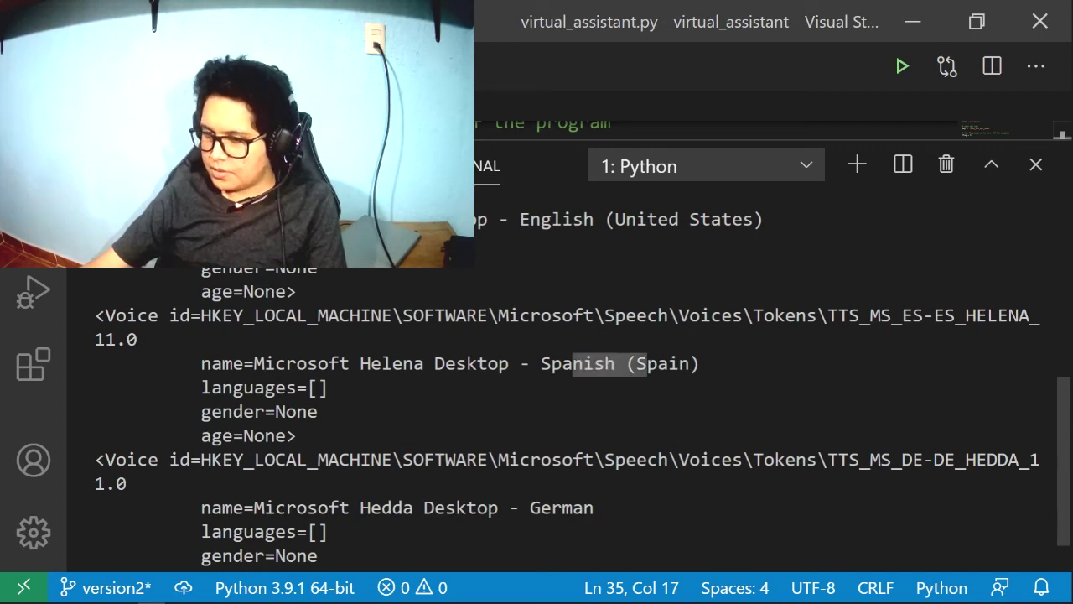
pyautogui.moveTo(551, 508); pyautogui.dragTo(594, 507)
pyautogui.click(946, 164)
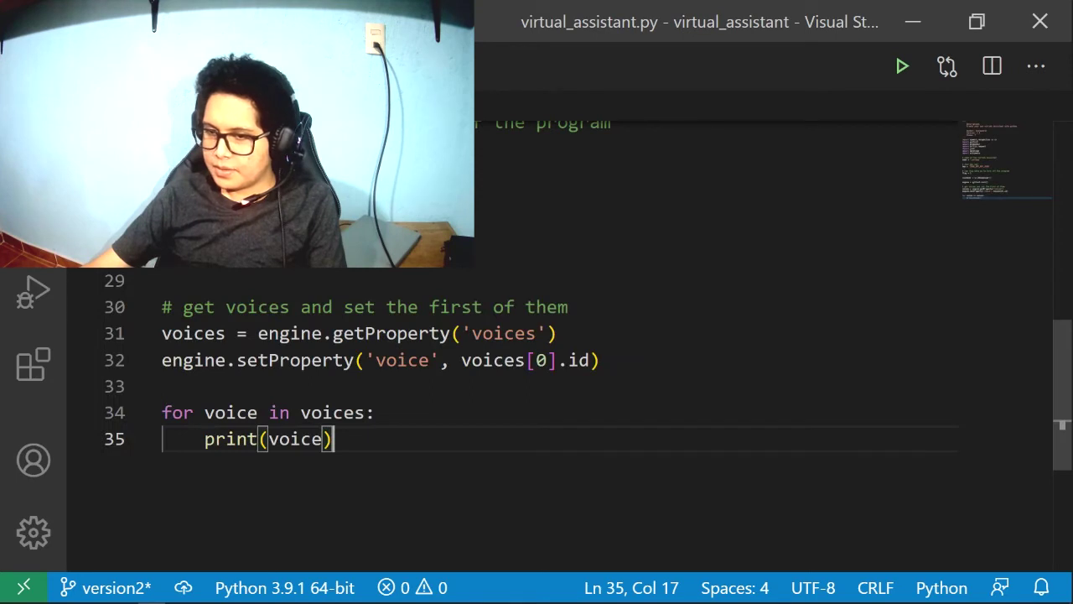
# - Delete the for loop that prints each voice at the end of the script
pyautogui.click(525, 394)
pyautogui.moveTo(369, 441); pyautogui.dragTo(126, 412)
pyautogui.press('BackSpace')
pyautogui.press('BackSpace')
pyautogui.press('BackSpace')
pyautogui.press('BackSpace')
pyautogui.press('BackSpace')
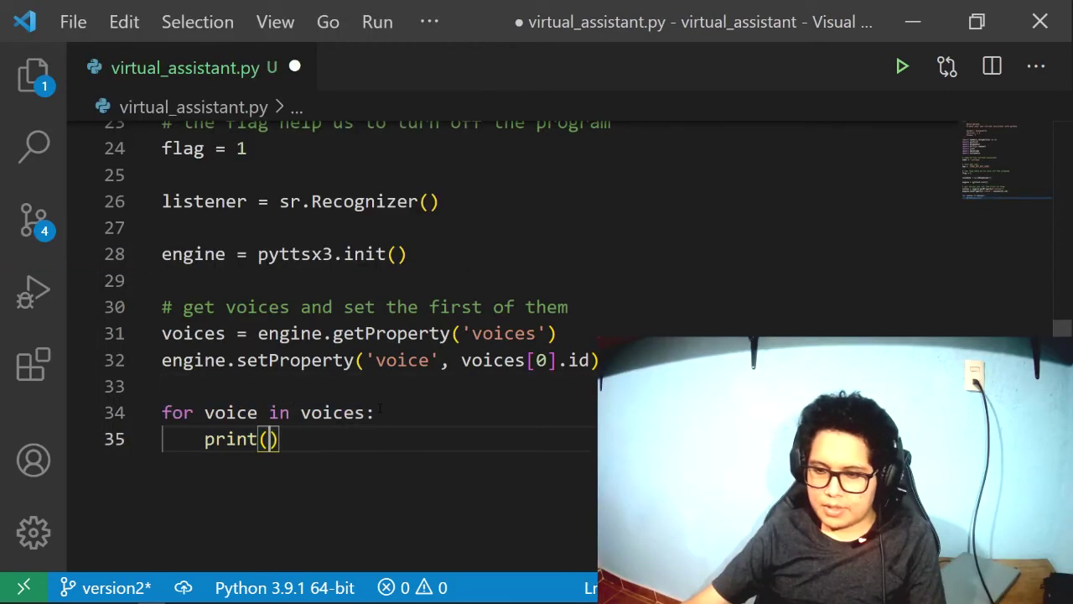
pyautogui.press('BackSpace')
pyautogui.press('BackSpace')
pyautogui.press('BackSpace')
pyautogui.press('BackSpace')
pyautogui.press('BackSpace')
pyautogui.press('BackSpace')
pyautogui.press('BackSpace')
pyautogui.press('BackSpace')
pyautogui.press('BackSpace')
pyautogui.press('BackSpace')
pyautogui.press('BackSpace')
pyautogui.press('BackSpace')
pyautogui.press('BackSpace')
pyautogui.press('BackSpace')
pyautogui.press('BackSpace')
pyautogui.press('BackSpace')
pyautogui.press('BackSpace')
pyautogui.press('BackSpace')
pyautogui.press('BackSpace')
pyautogui.press('BackSpace')
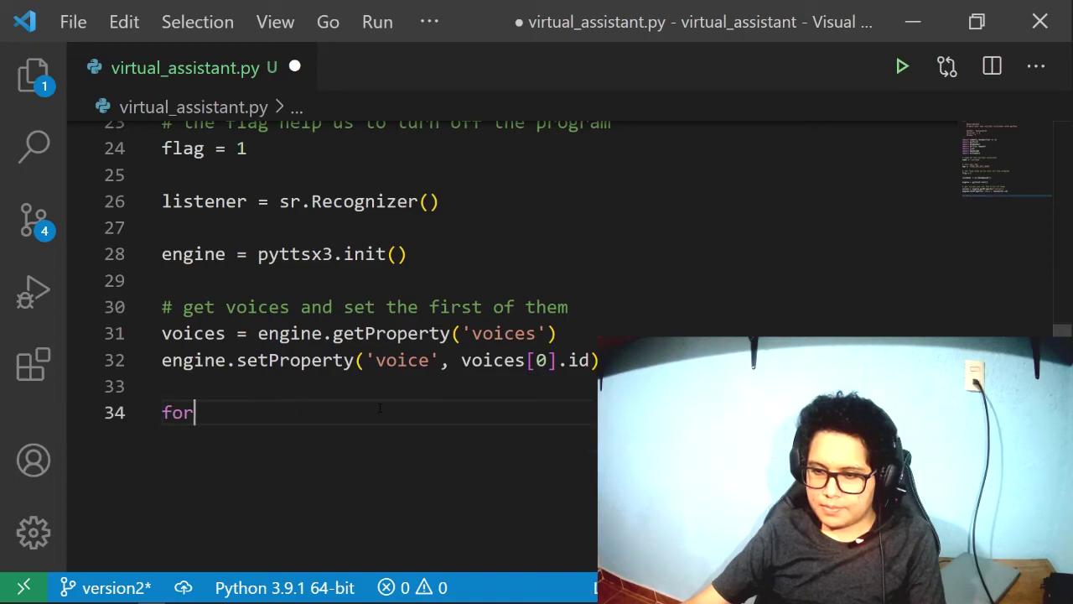
# - Undo the edits to bring back the assistant's original code below the voice setting, and save the script
pyautogui.hotkey('ctrl', 'z')
pyautogui.hotkey('ctrl', 'z')
pyautogui.hotkey('ctrl', 's')
pyautogui.scroll(12, 380, 408)
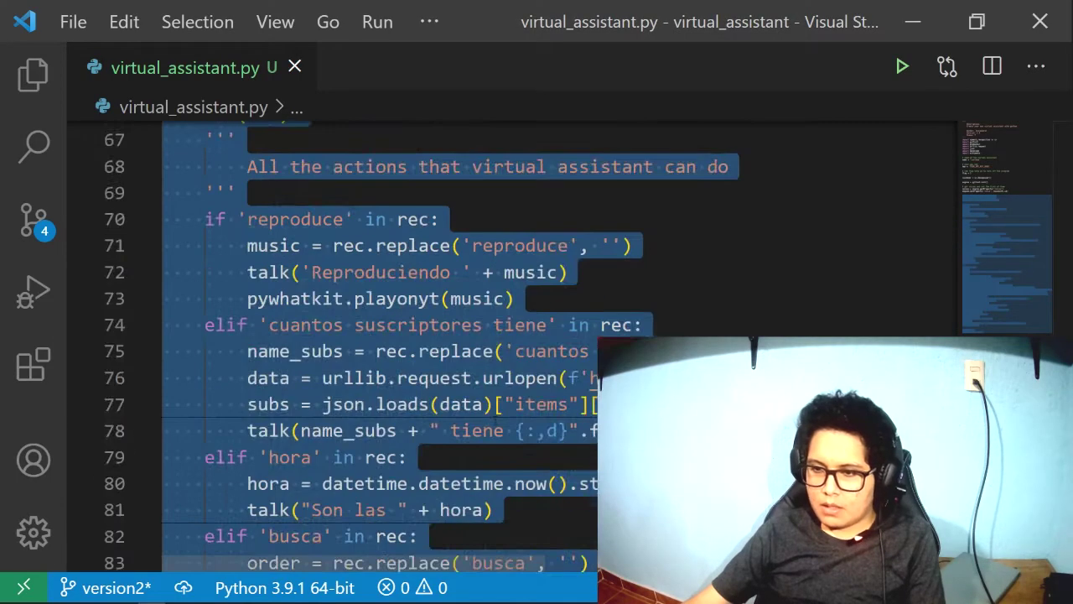
pyautogui.scroll(7, 380, 335)
pyautogui.scroll(-3, 380, 336)
pyautogui.click(495, 420)
# - Set the index in voices[0].id to 3 on the engine's voice property line
pyautogui.scroll(2, 495, 420)
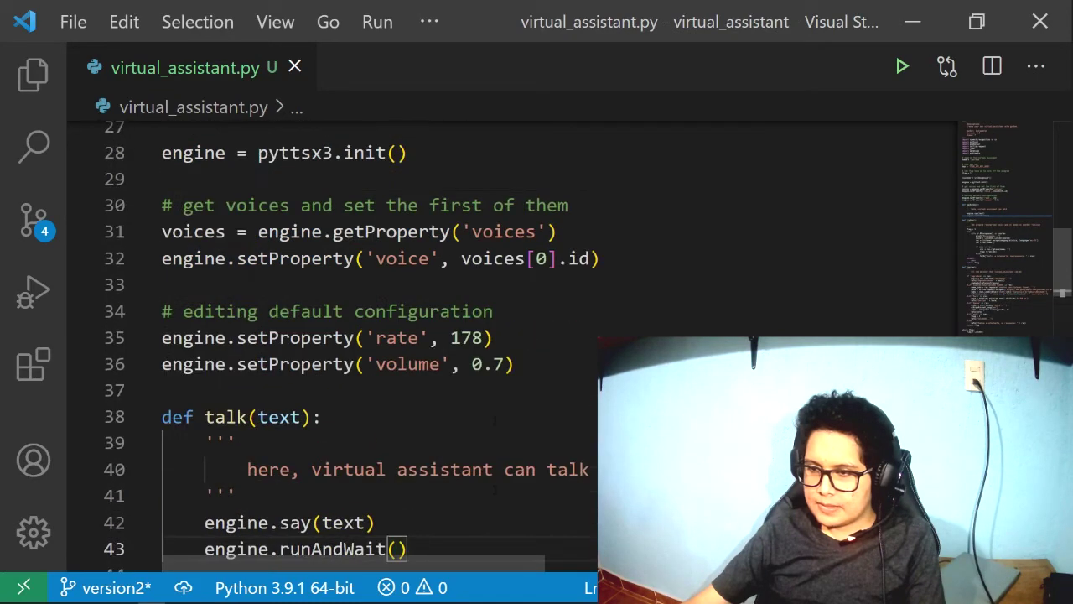
pyautogui.doubleClick(544, 259)
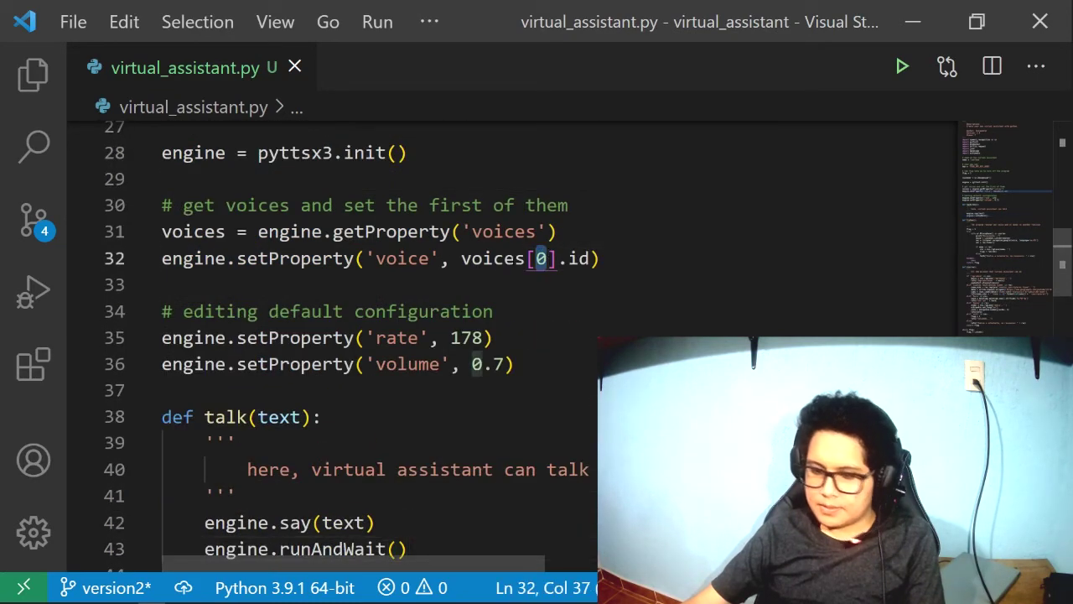
pyautogui.write('3')
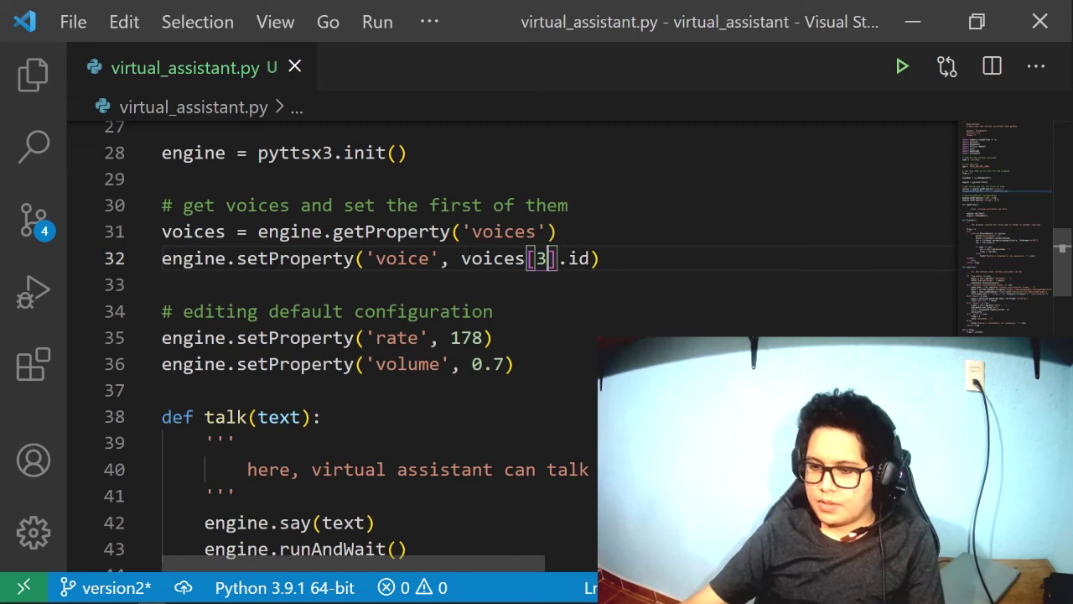
# - Replace all the code below the talk function with a talk(text) call copied from its definition
pyautogui.scroll(-2, 469, 405)
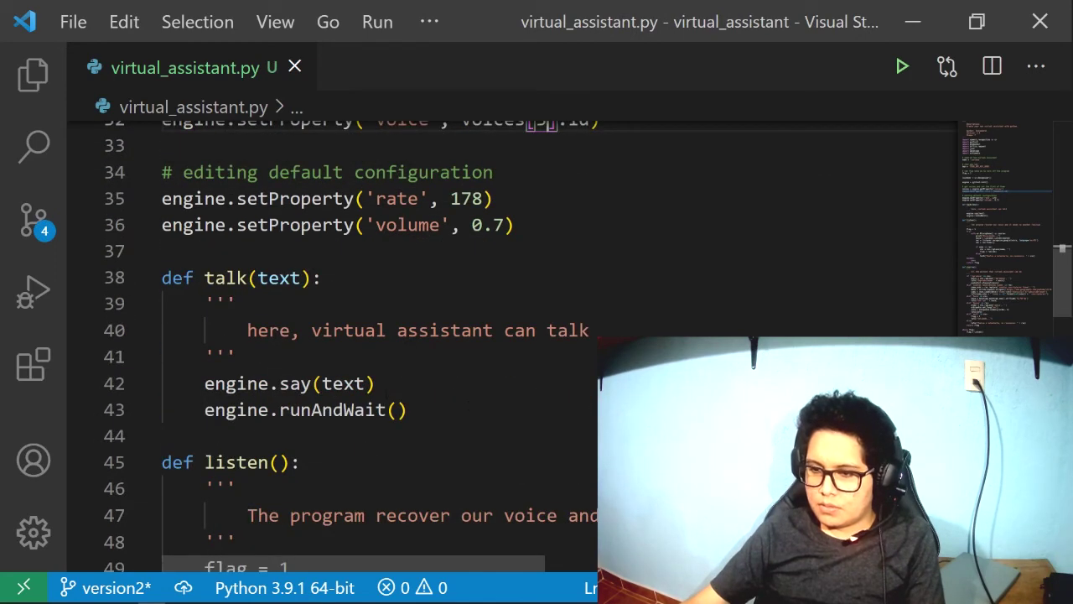
pyautogui.moveTo(310, 278); pyautogui.dragTo(205, 277)
pyautogui.hotkey('ctrl', 'c')
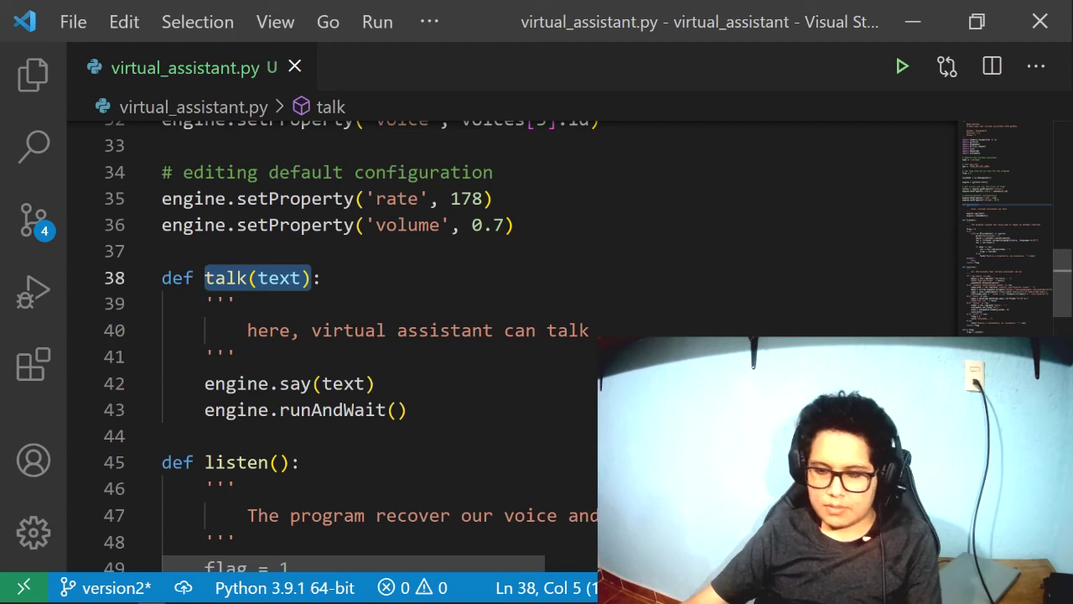
pyautogui.click(251, 436)
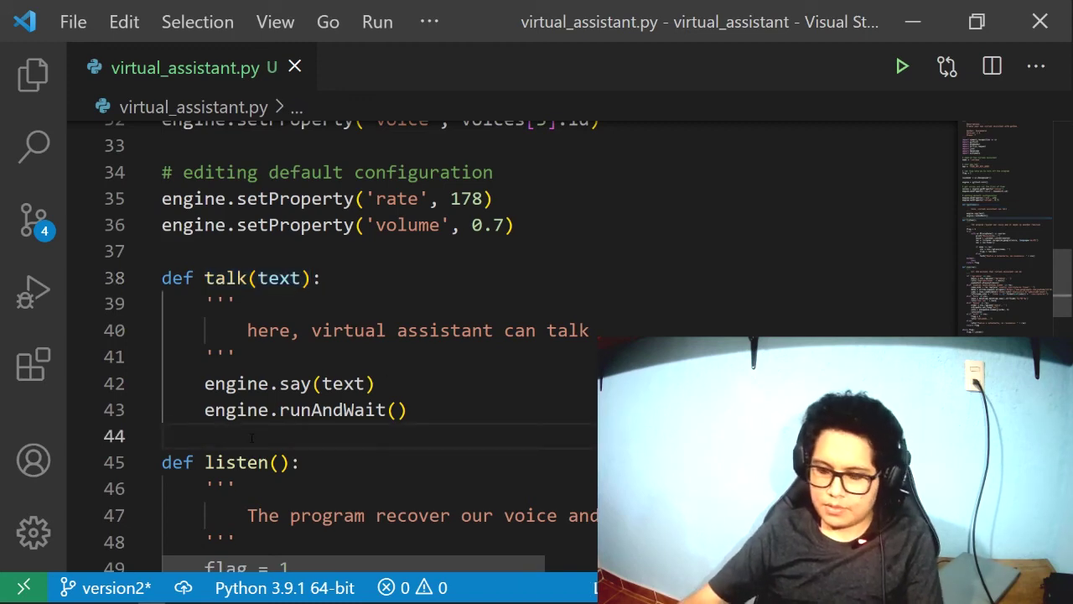
pyautogui.hotkey('ctrl', 'shift', 'End')
pyautogui.hotkey('ctrl', 'v')
pyautogui.scroll(4, 251, 436)
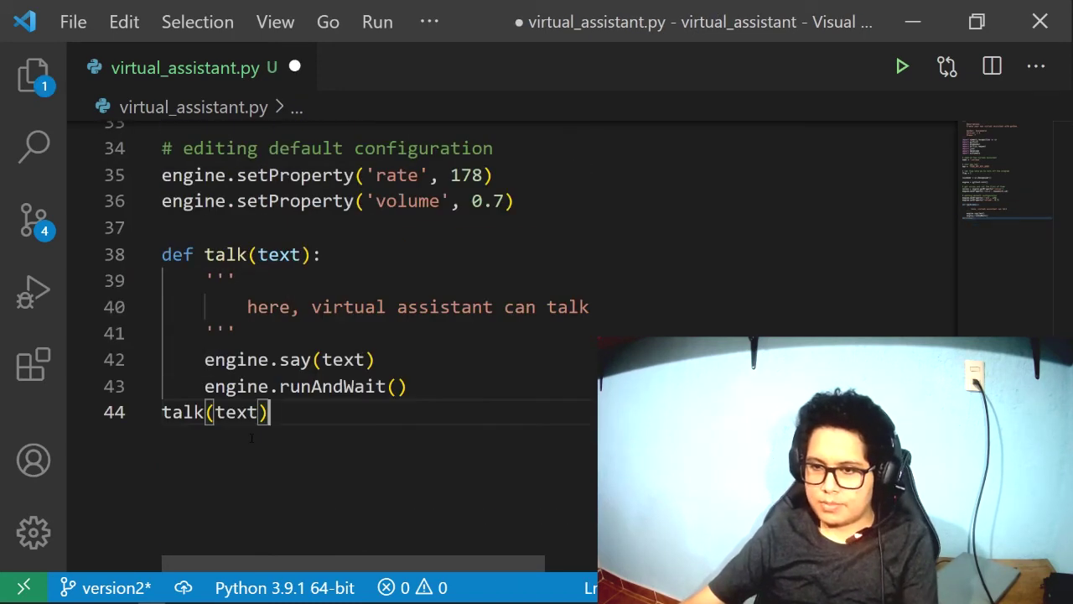
# - Change the talk call's argument to "Hola mundo", save the script and run it
pyautogui.doubleClick(236, 412)
pyautogui.press('BackSpace')
pyautogui.write('"Hola mundo')
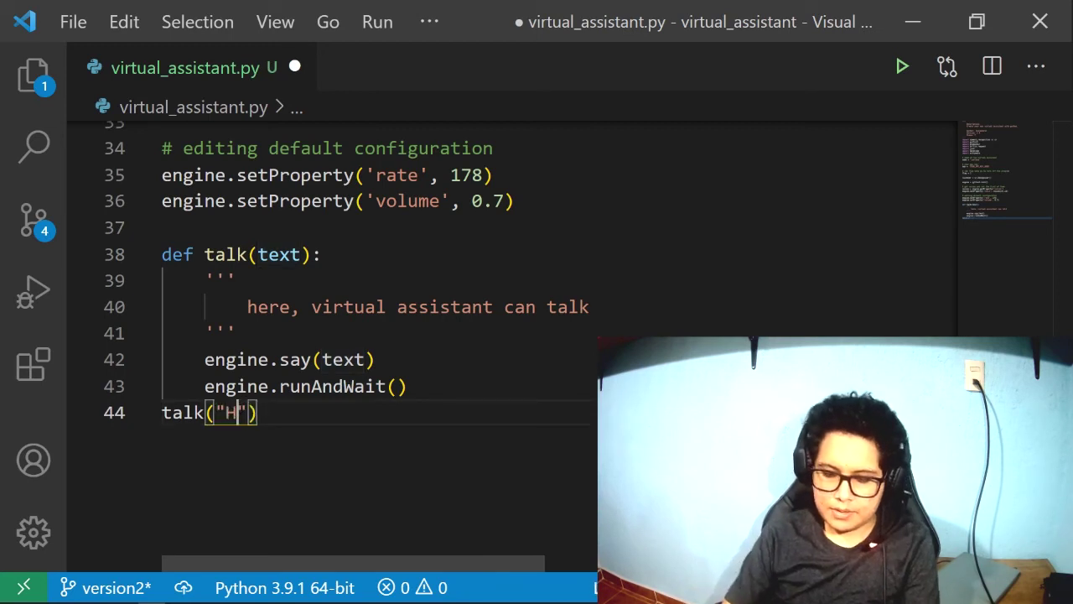
pyautogui.hotkey('ctrl', 's')
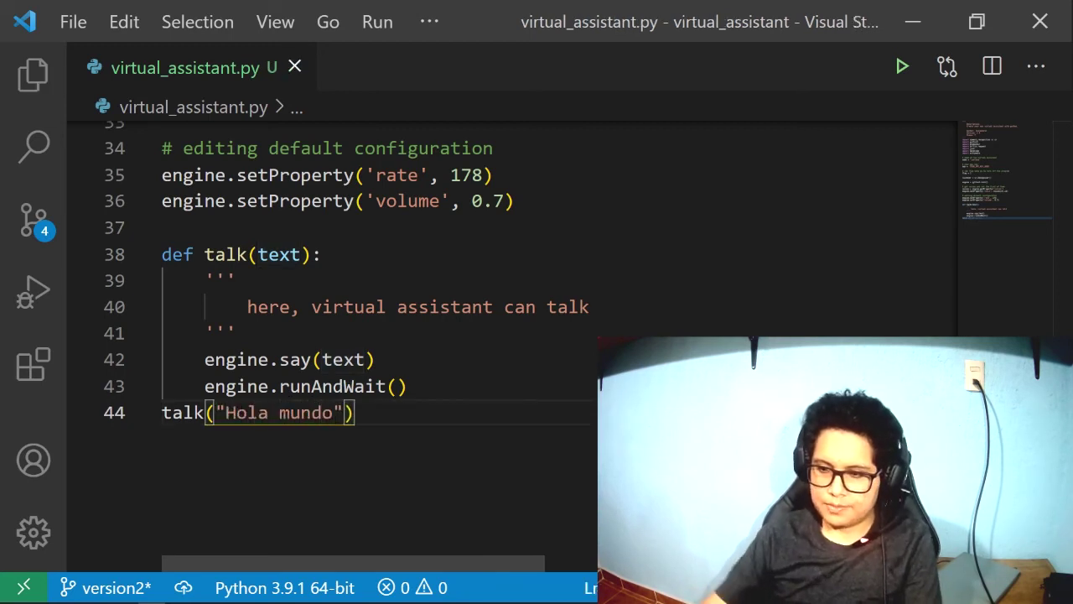
pyautogui.click(904, 66)
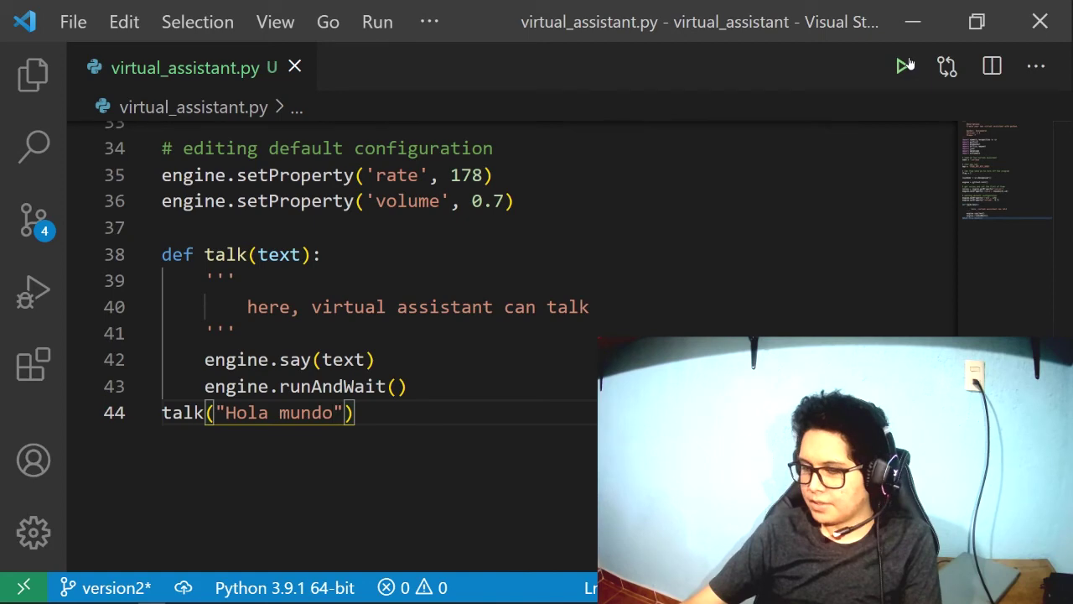